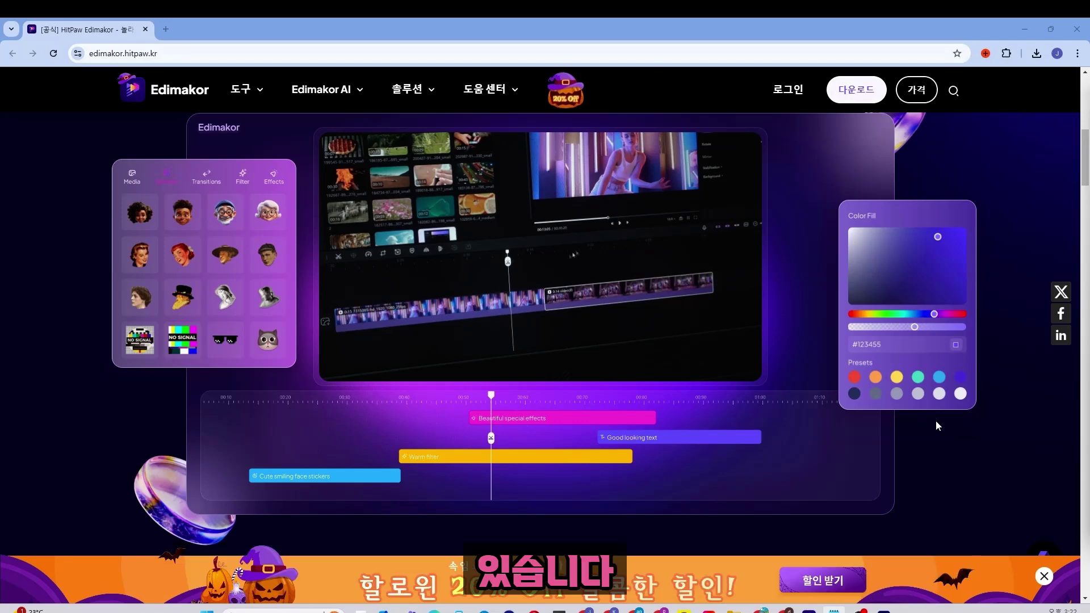
Examine the Edimakor home page's AI features section, including the talking avatar and stock resources descriptions
scroll(935, 423, "down", 6)
scroll(940, 420, "down", 2)
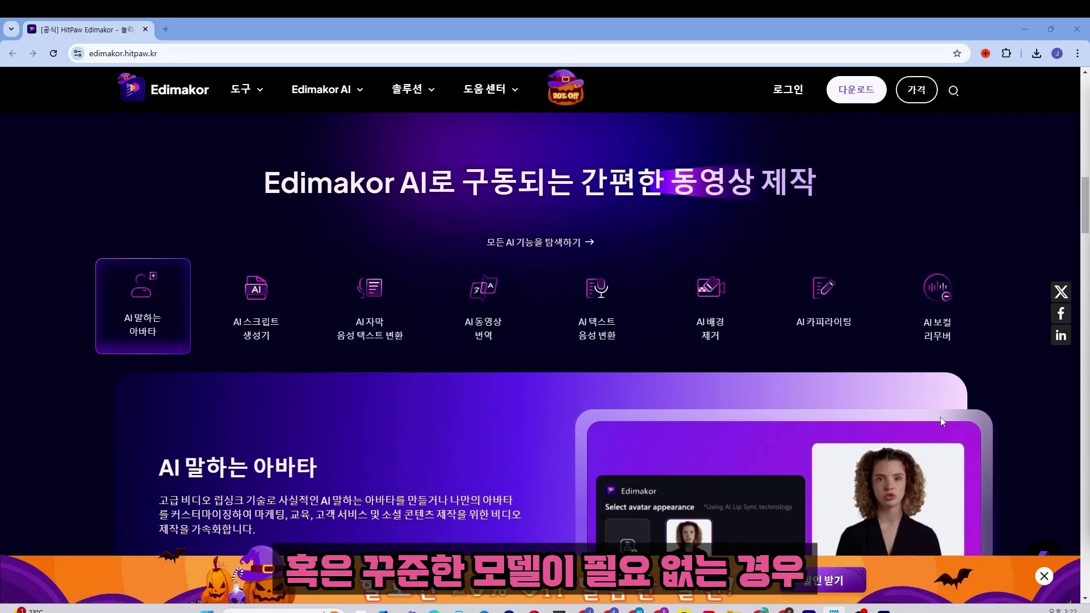
scroll(174, 276, "down", 2)
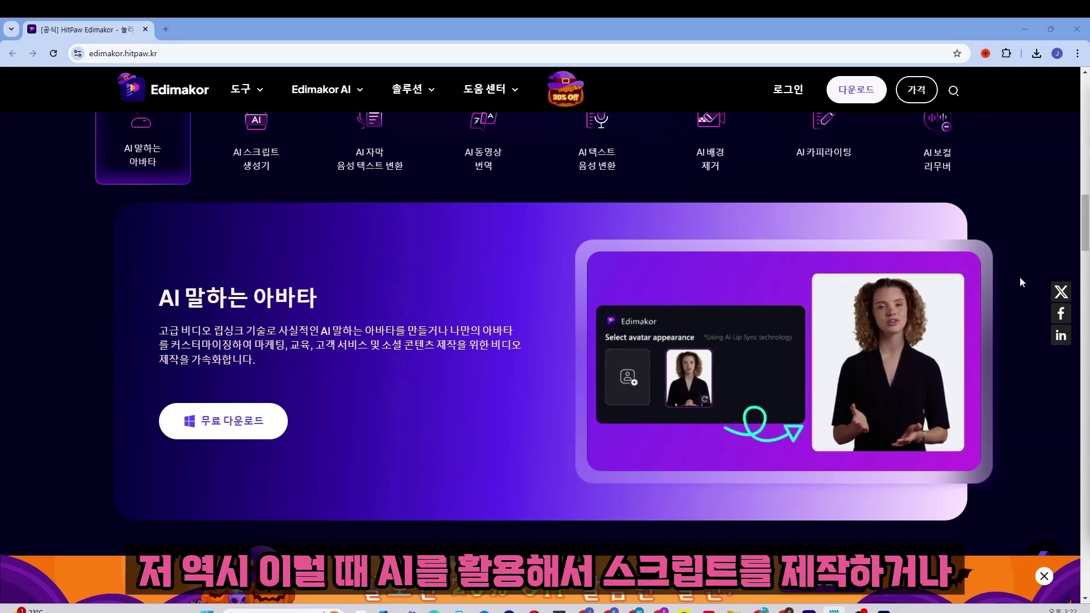
scroll(1020, 277, "down", 2)
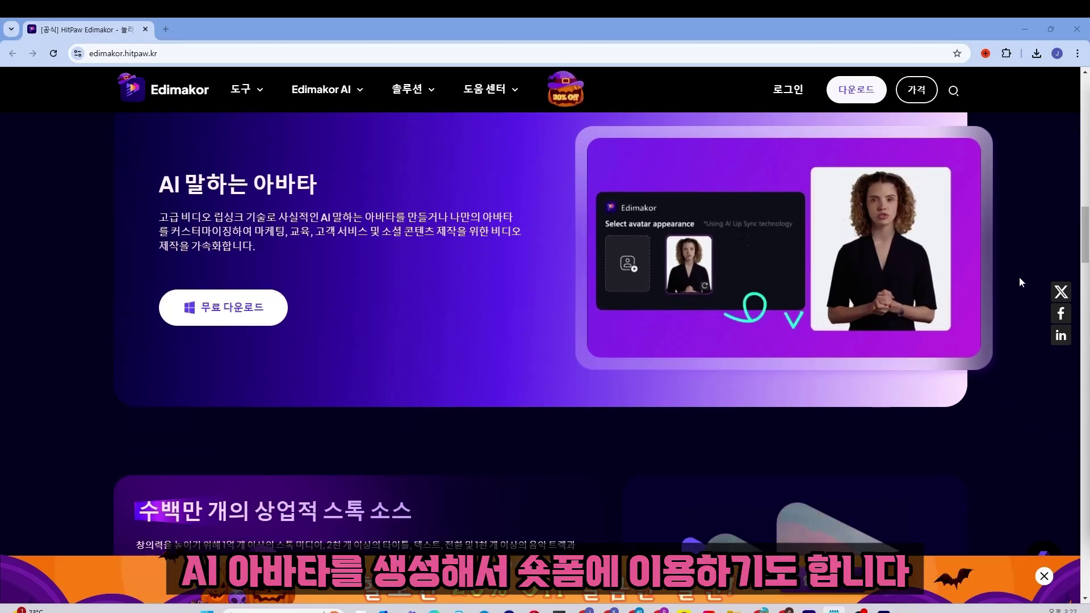
scroll(1019, 277, "up", 2)
scroll(1017, 284, "down", 5)
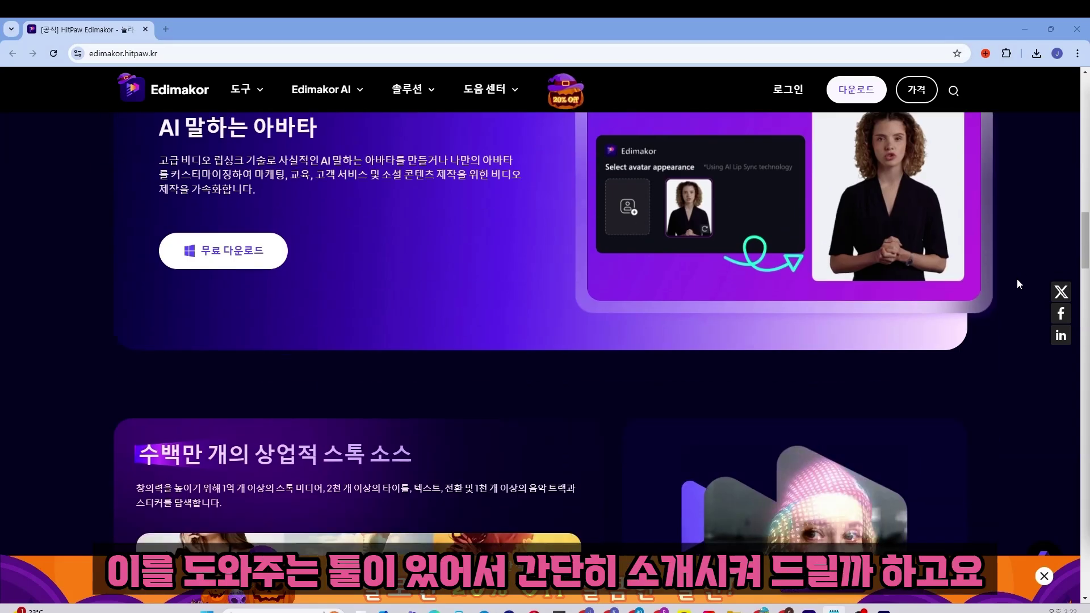
scroll(1017, 278, "down", 2)
scroll(1017, 279, "up", 5)
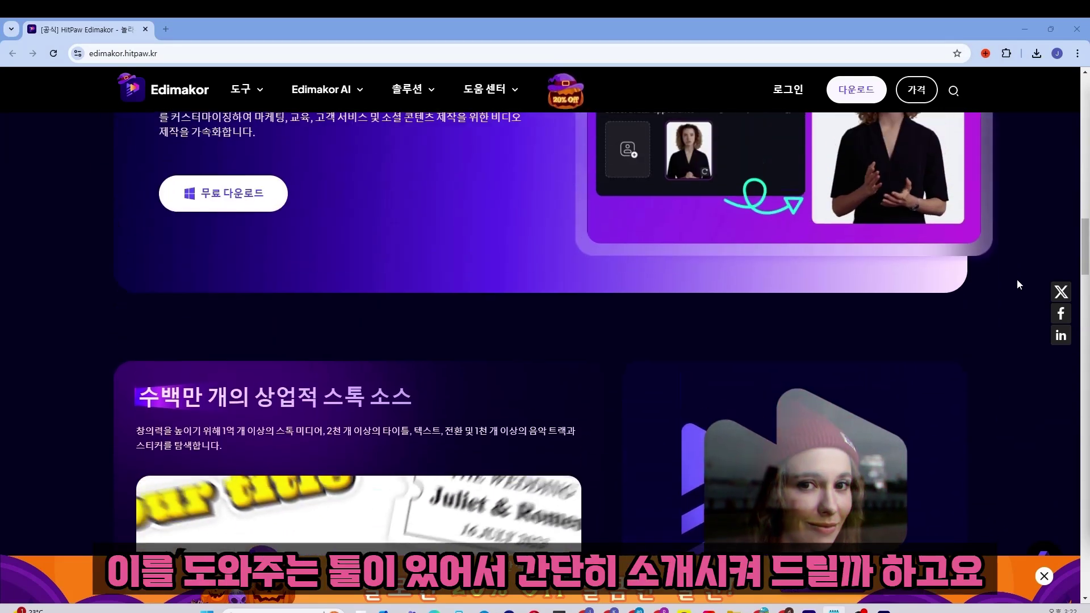
scroll(1018, 278, "up", 2)
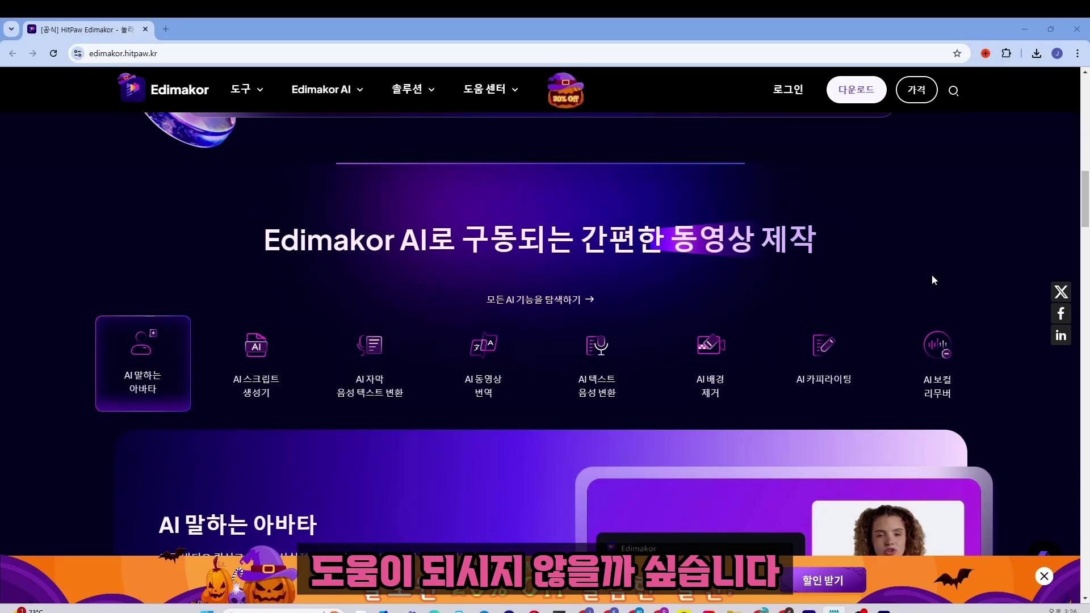
Look over the rest of the Edimakor home page down to the user reviews and back to the download options
scroll(909, 284, "down", 15)
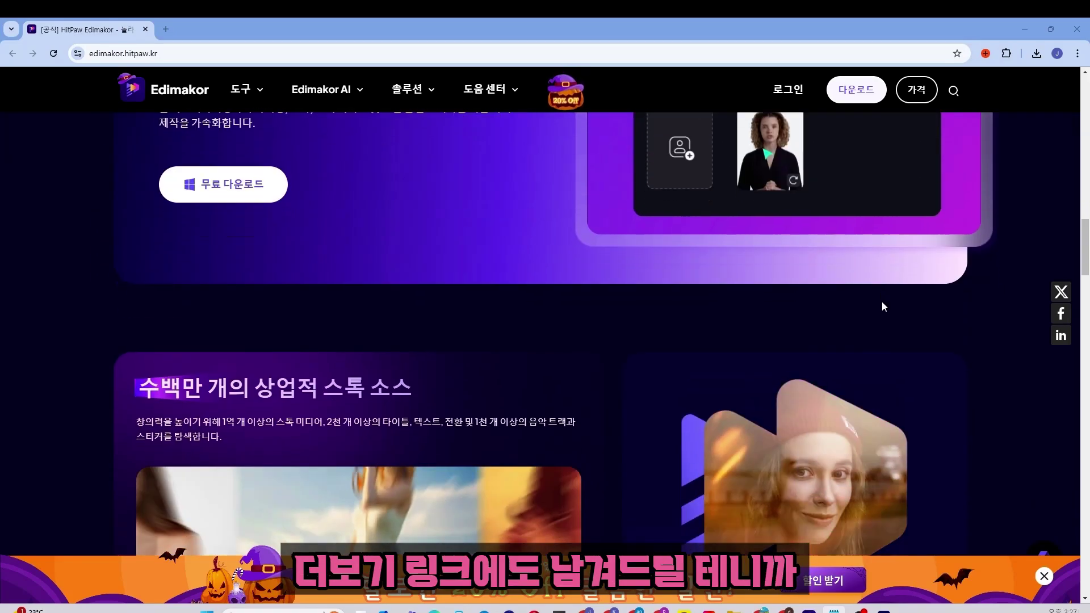
scroll(880, 311, "down", 10)
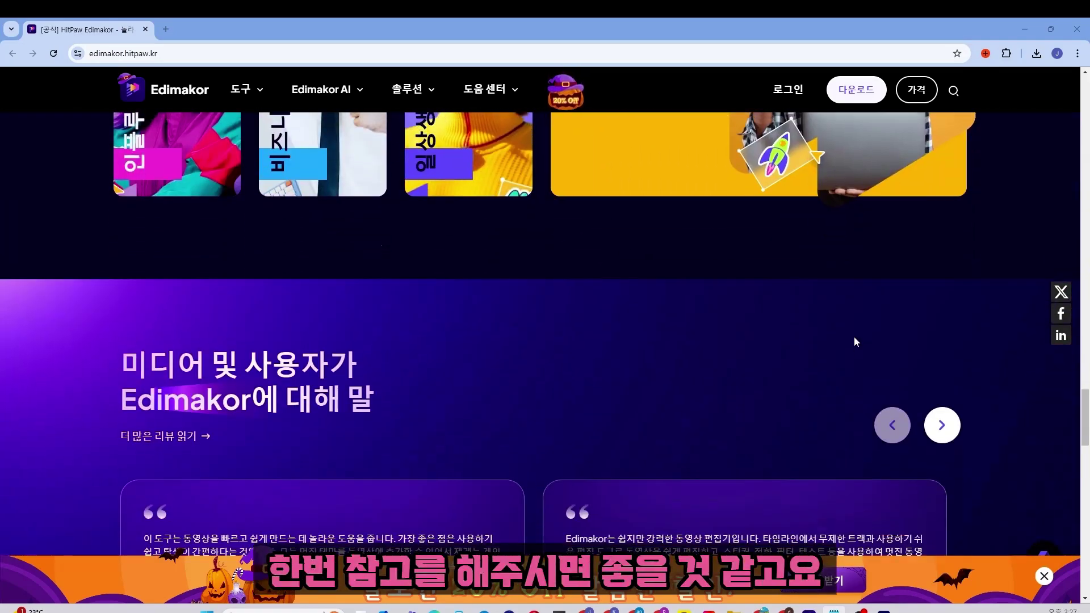
scroll(854, 336, "up", 10)
scroll(1009, 334, "up", 15)
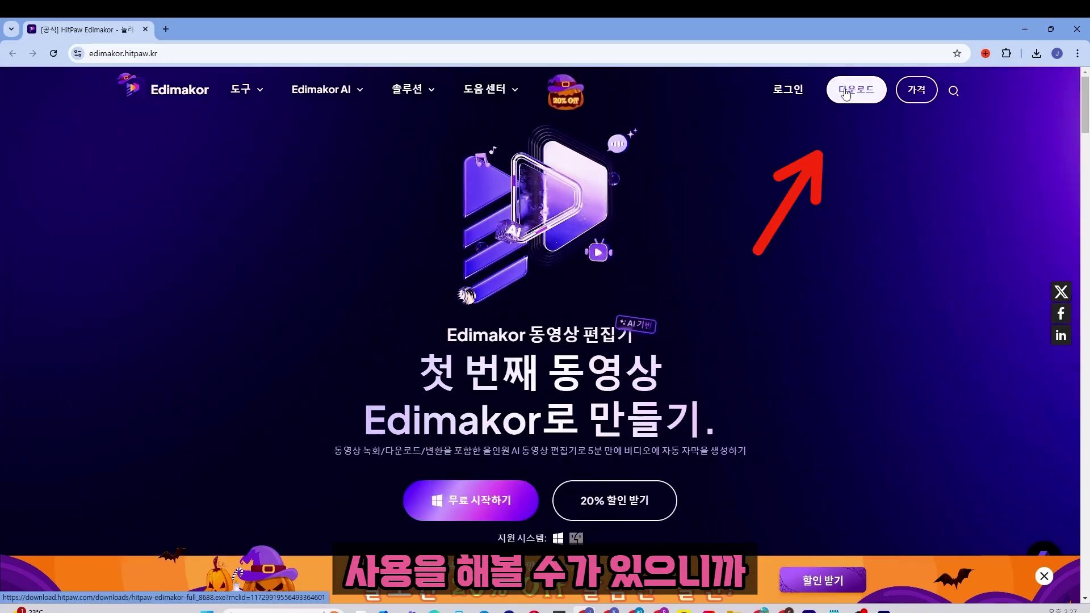
scroll(887, 240, "down", 4)
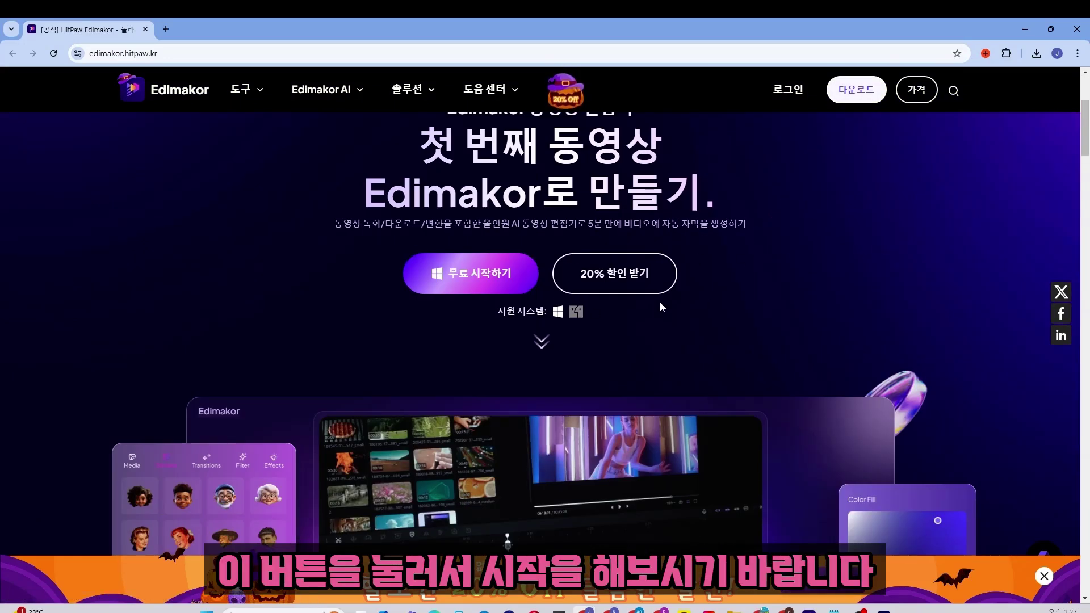
scroll(710, 346, "up", 1)
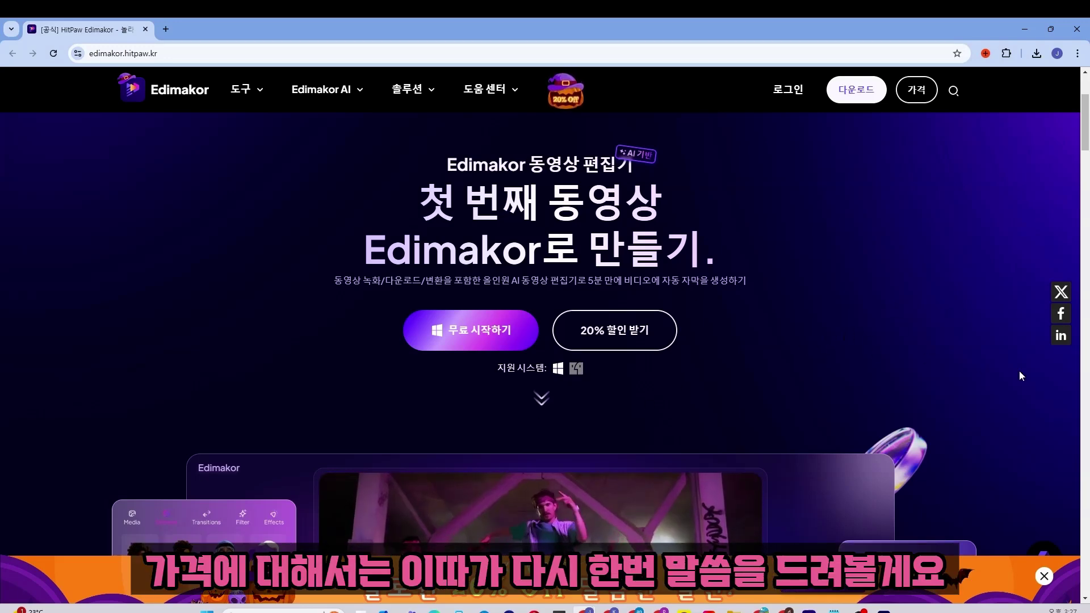
left_click_drag(1084, 150, 1085, 167)
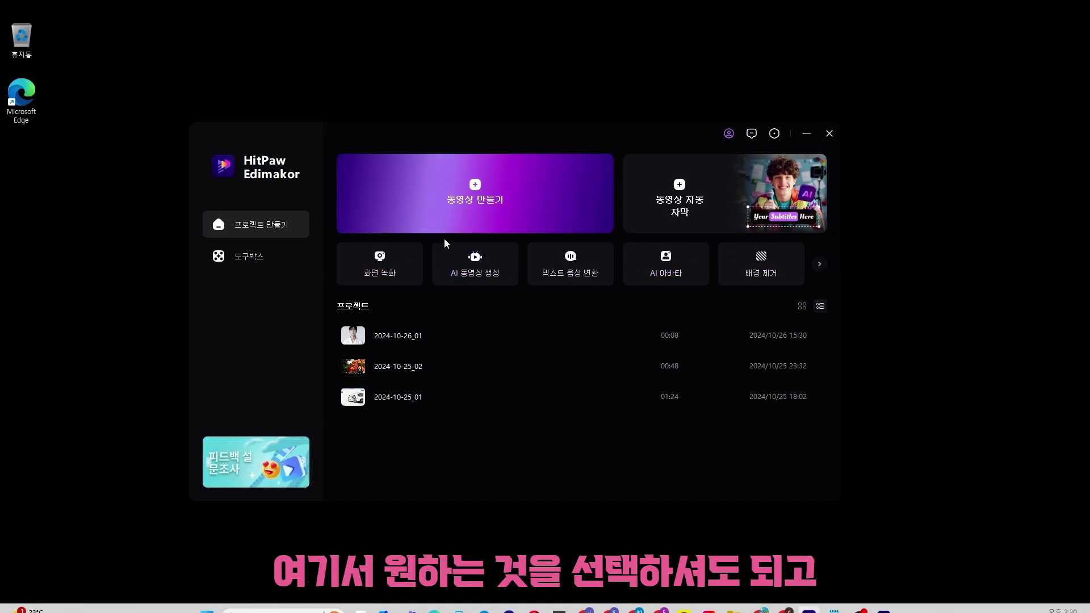
In the HitPaw Edimakor desktop app, look through the toolbox (도구박스) and open the AI Avatar (AI 아바타) tool
left_click(275, 258)
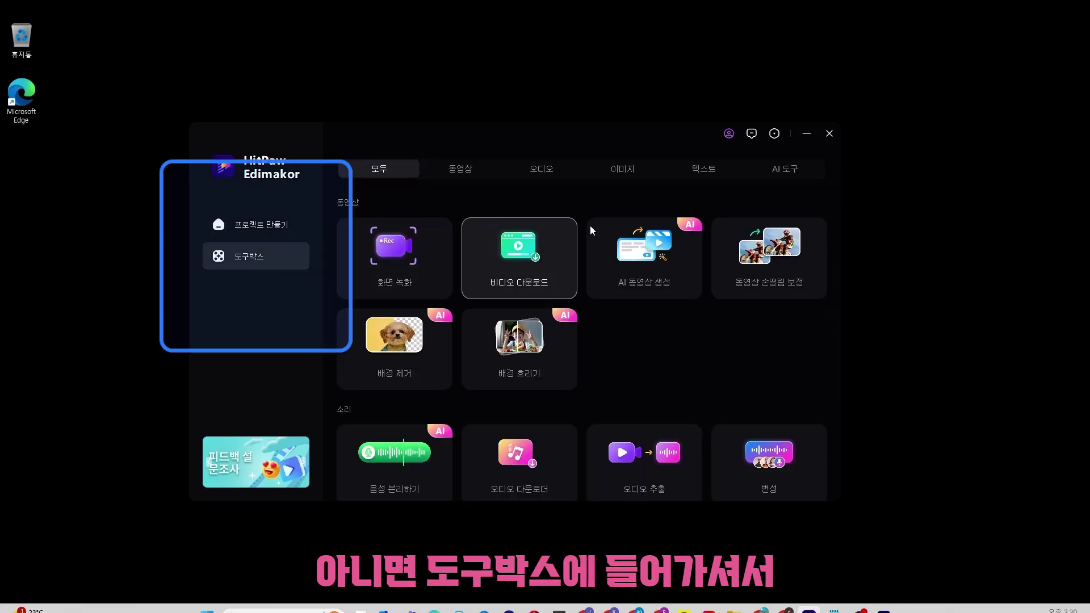
scroll(590, 256, "down", 5)
scroll(596, 309, "up", 5)
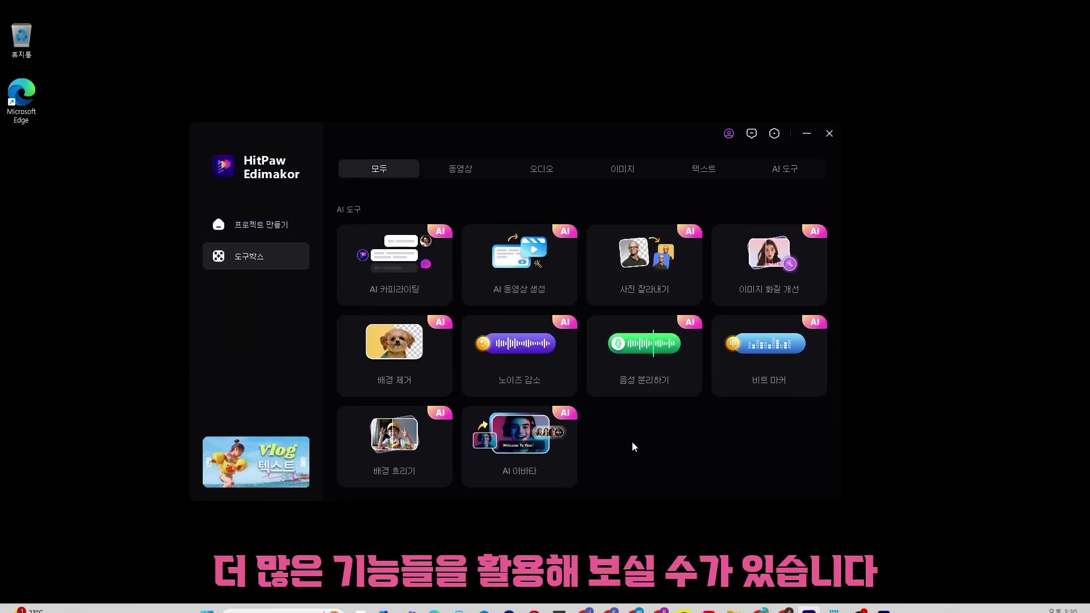
scroll(670, 391, "up", 10)
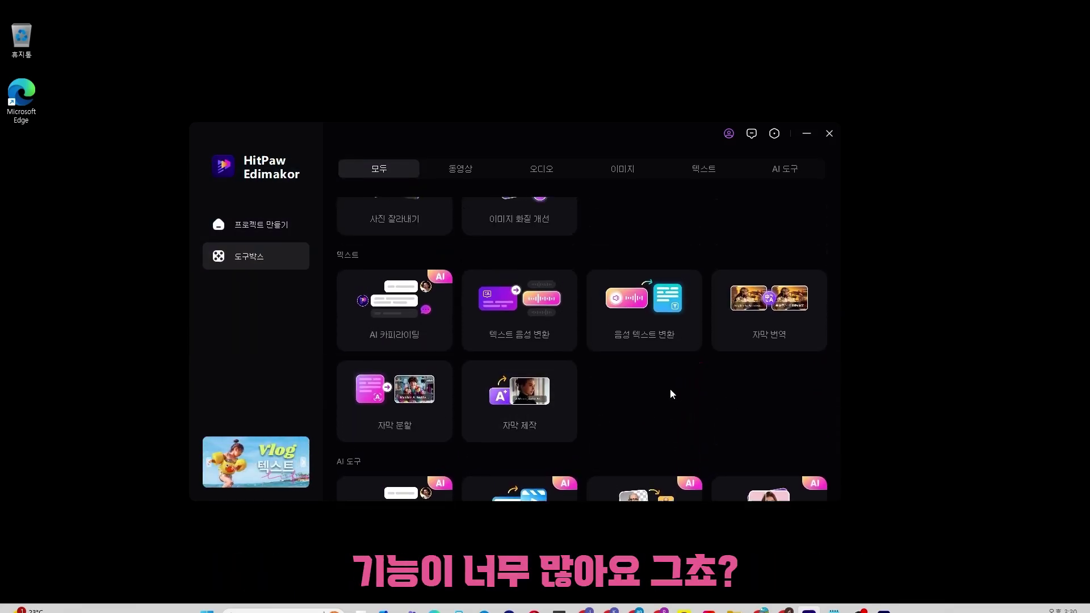
scroll(668, 363, "up", 2)
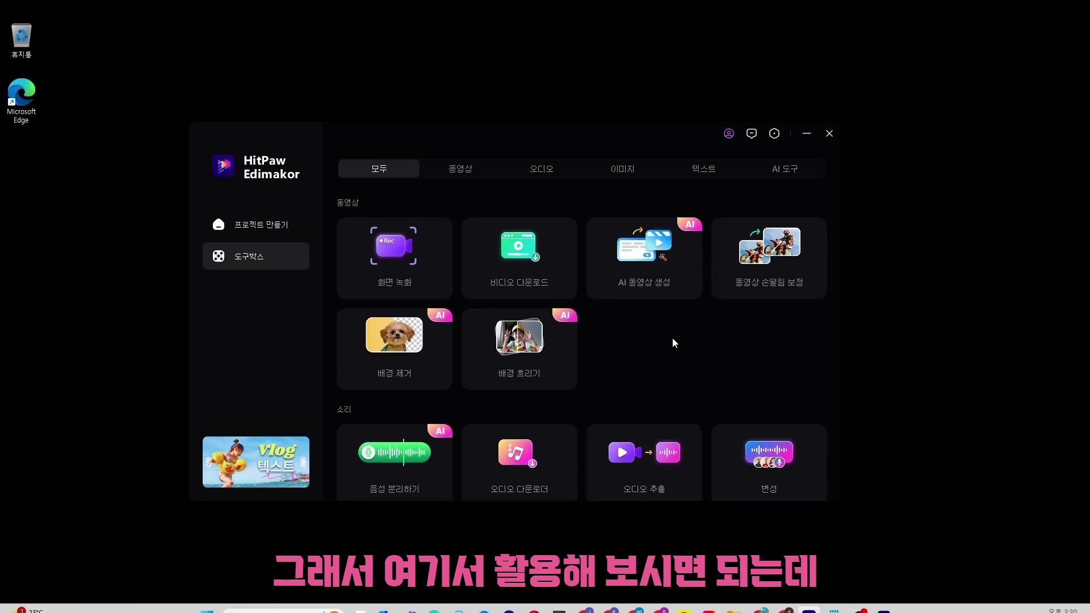
scroll(647, 364, "down", 5)
scroll(638, 382, "up", 4)
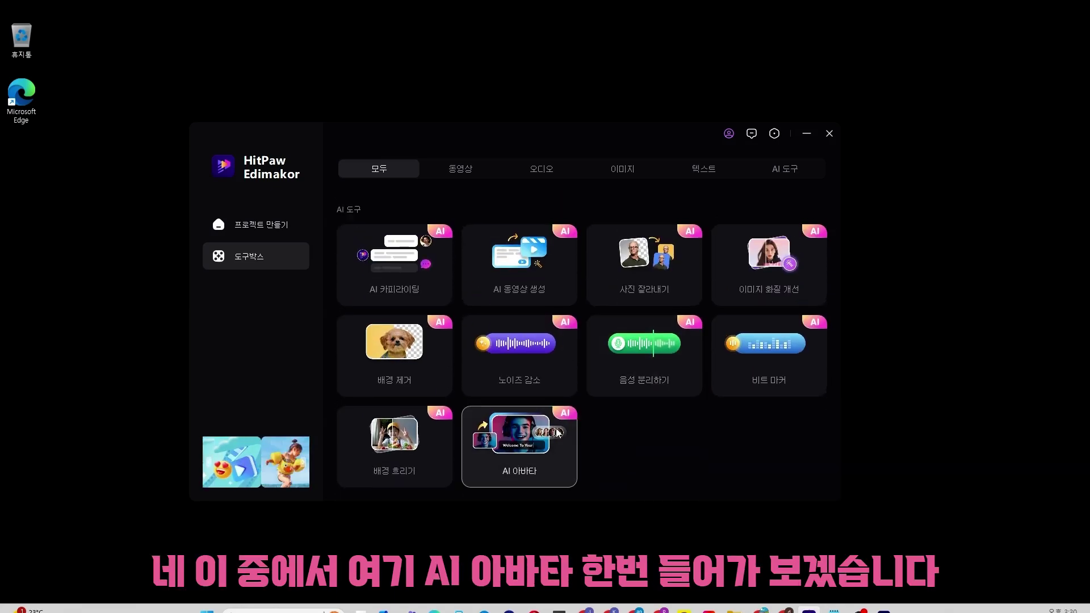
left_click(531, 449)
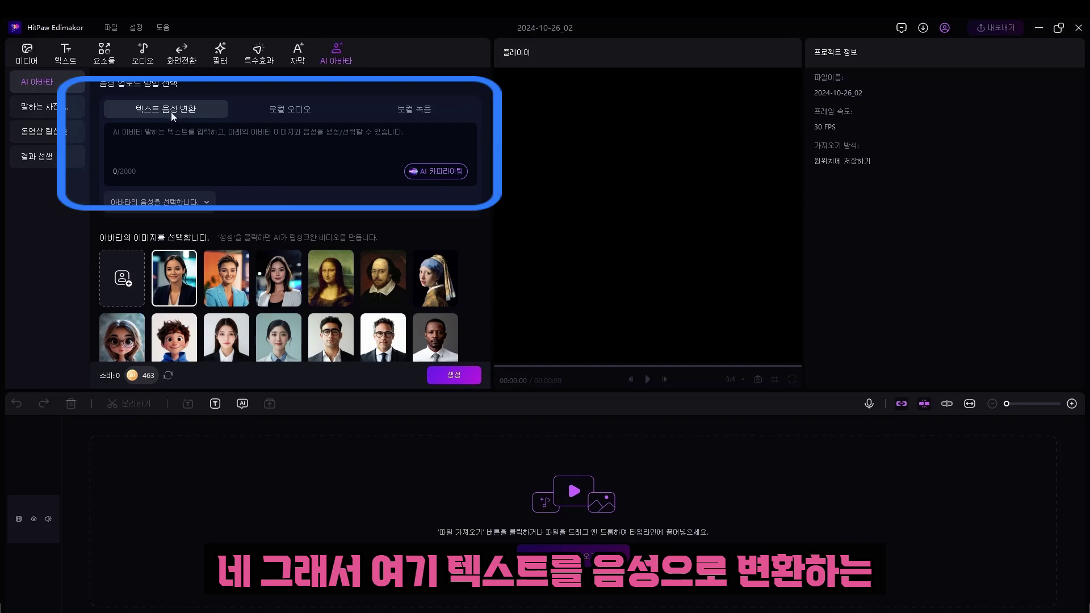
Review the avatar's voice source options: text-to-speech with AI copywriting, local audio and vocal recording, returning to text-to-speech
left_click(198, 141)
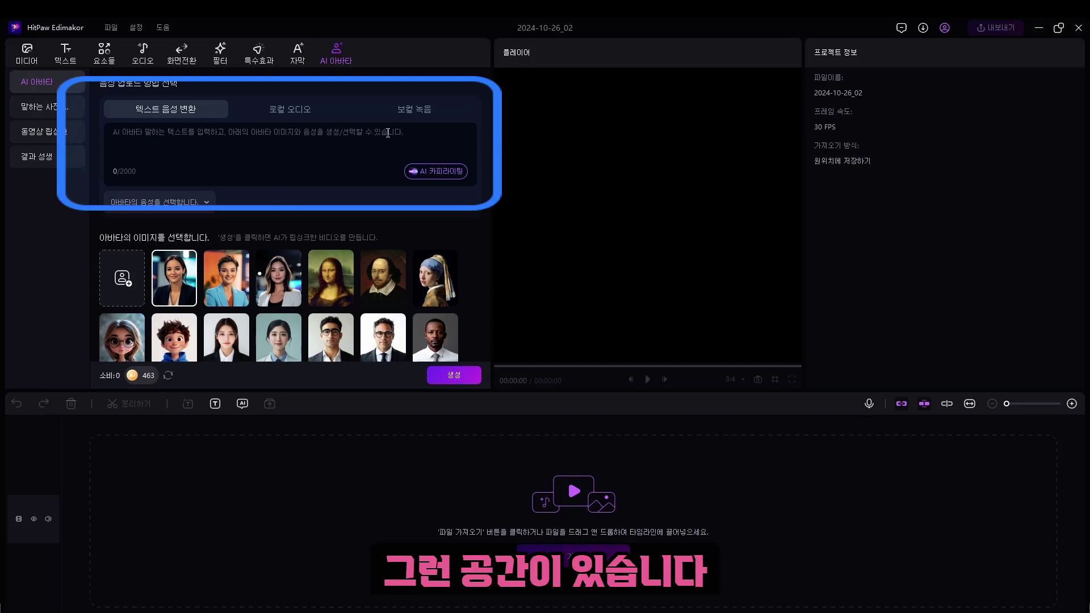
left_click(441, 172)
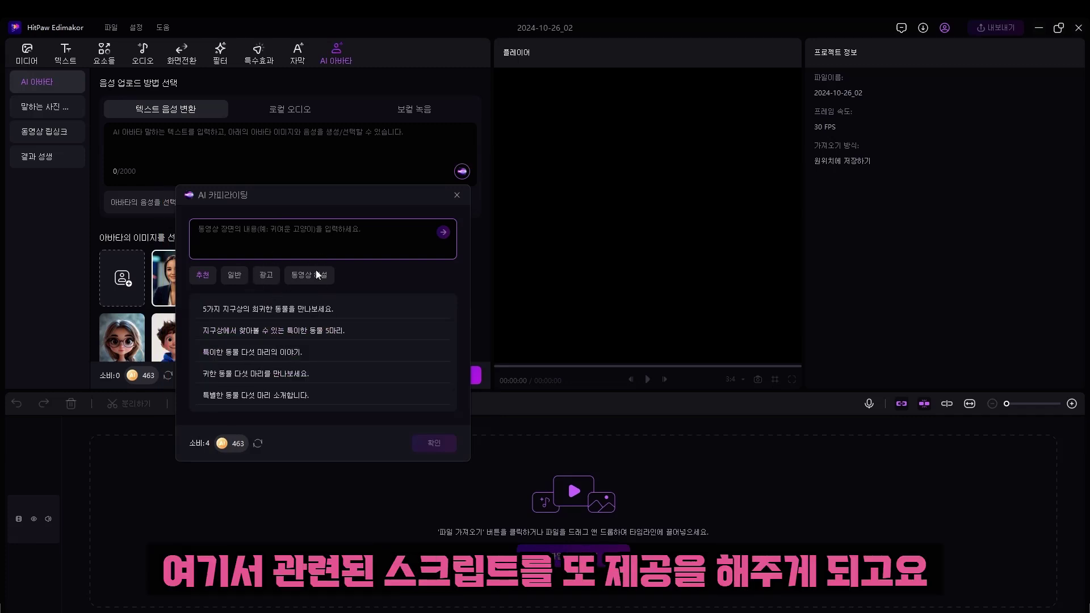
left_click(458, 197)
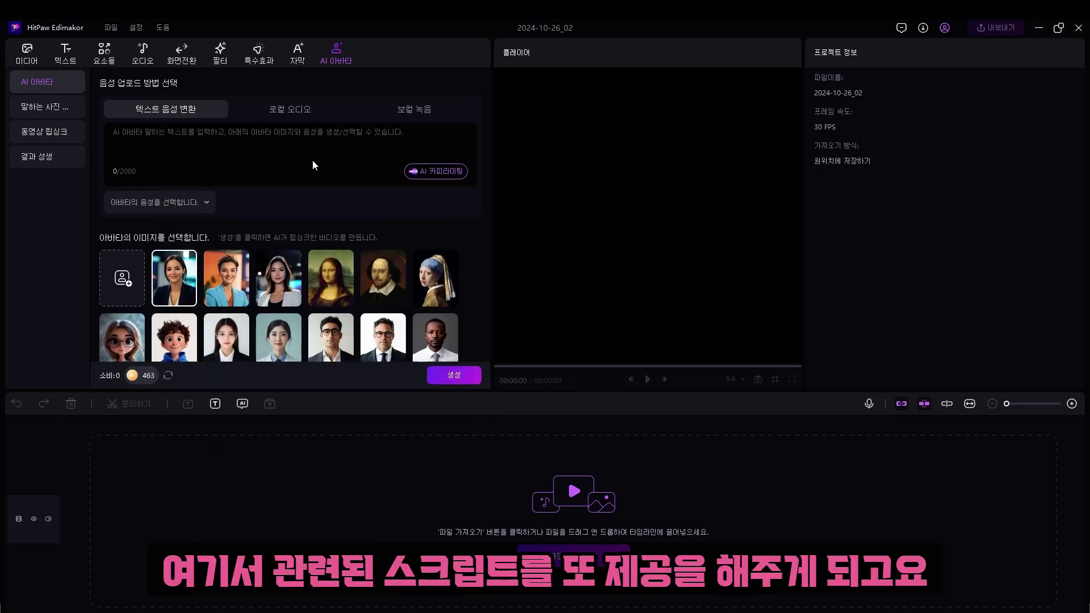
left_click(292, 114)
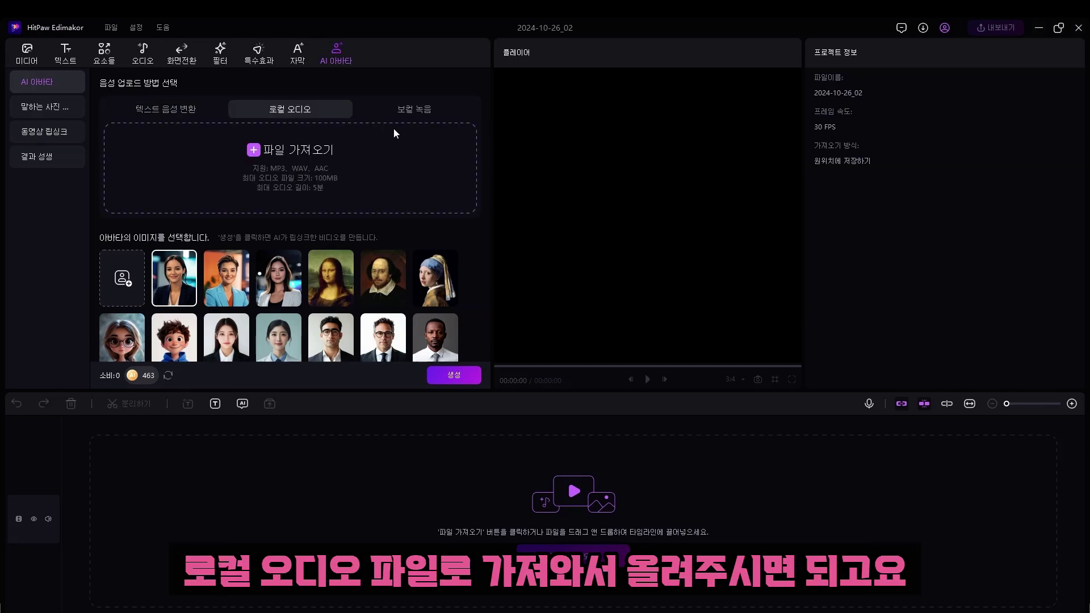
left_click(410, 111)
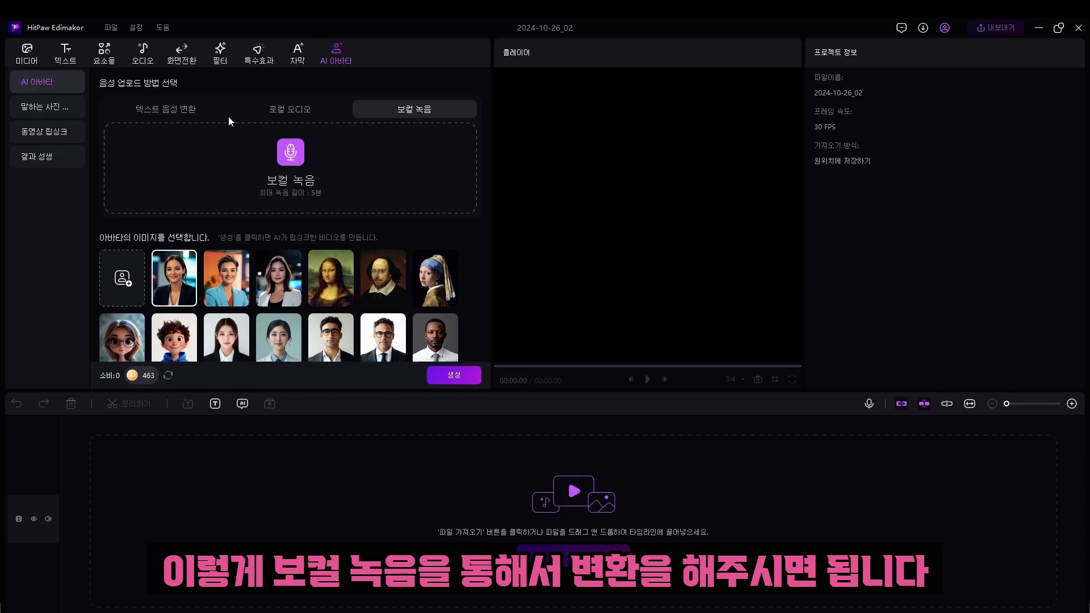
left_click(192, 112)
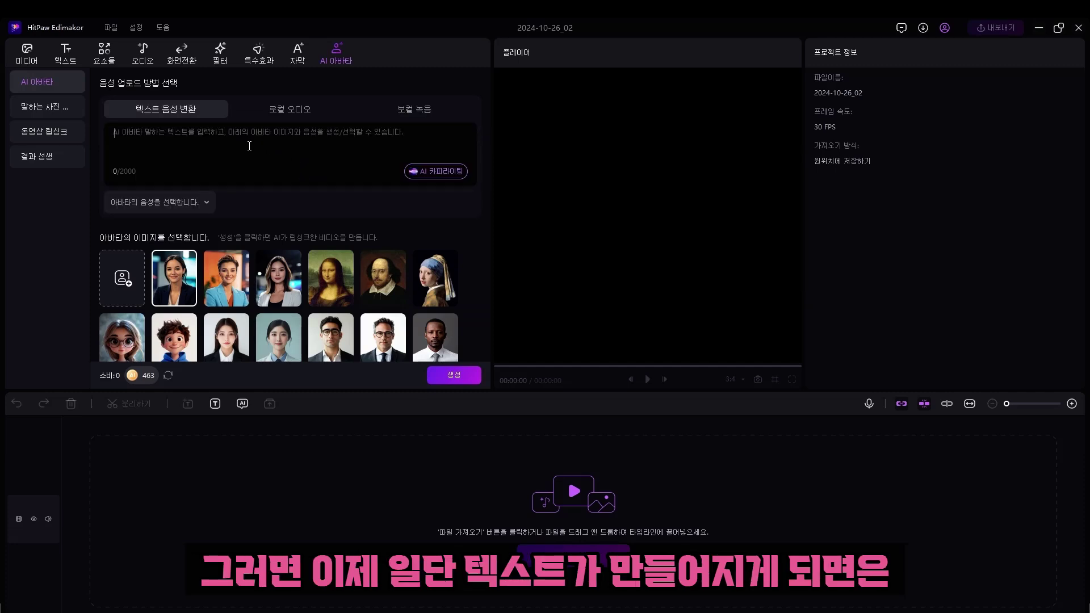
Open the avatar's voice selection and choose Korean (한국어) as the language
left_click(205, 203)
left_click(580, 210)
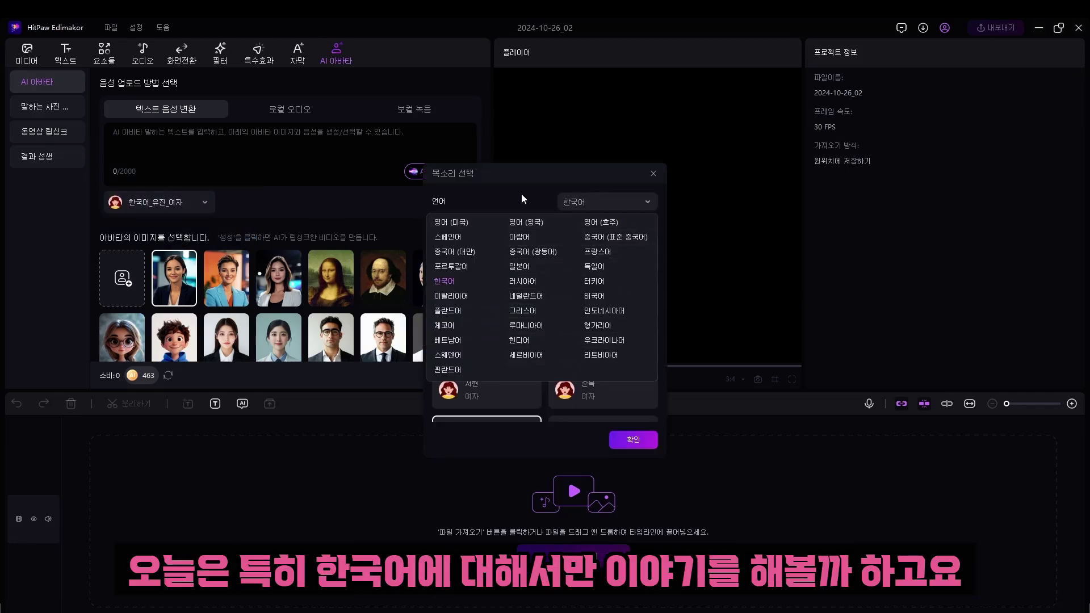
left_click(448, 282)
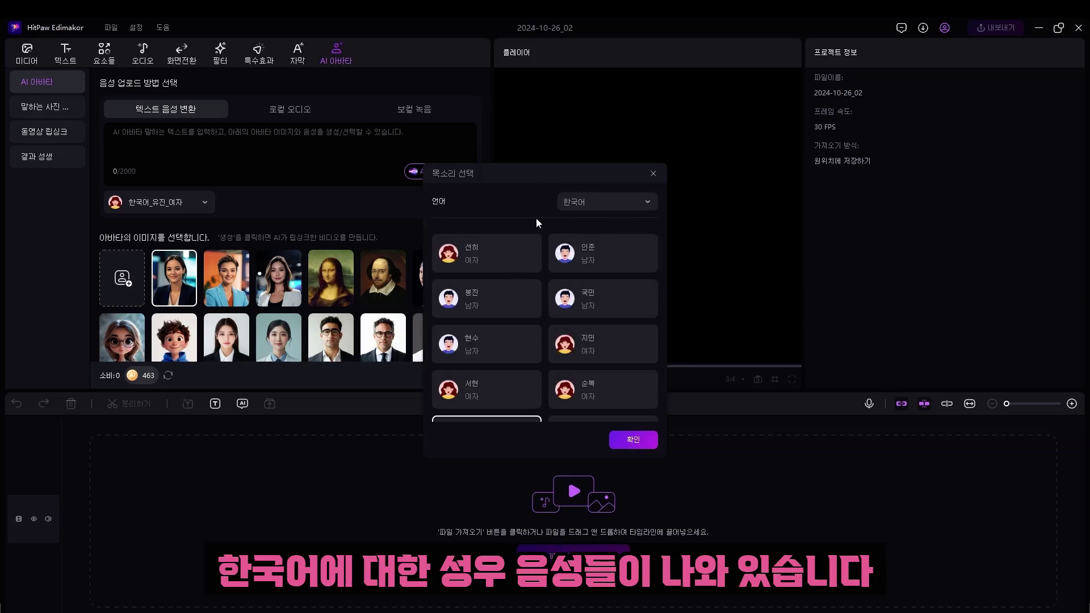
Preview the 유진 voice and set the female voice 지민 as the avatar's voice
scroll(536, 218, "down", 2)
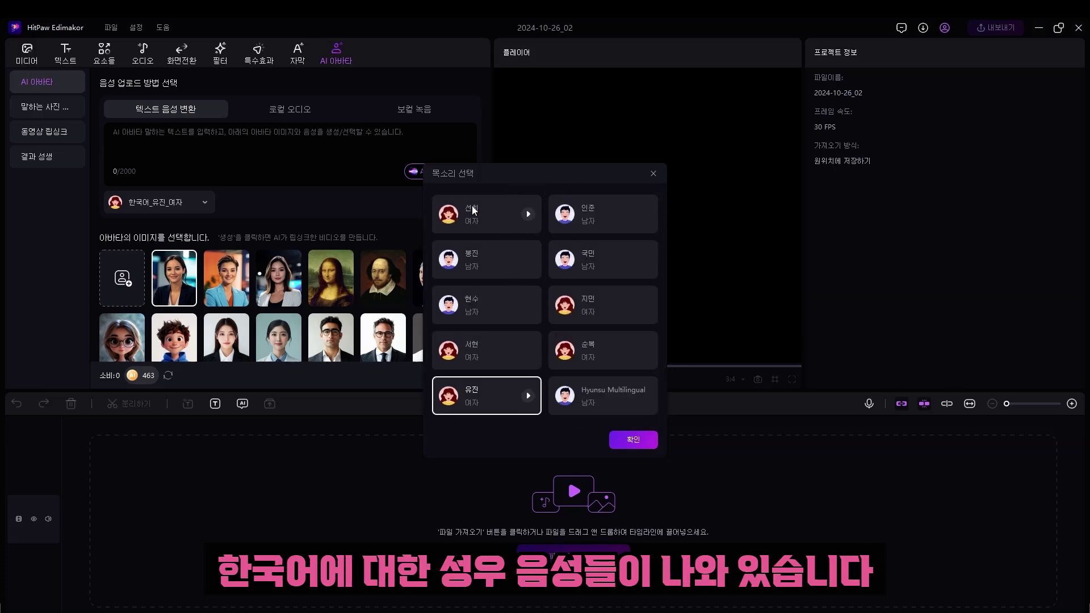
scroll(626, 227, "up", 2)
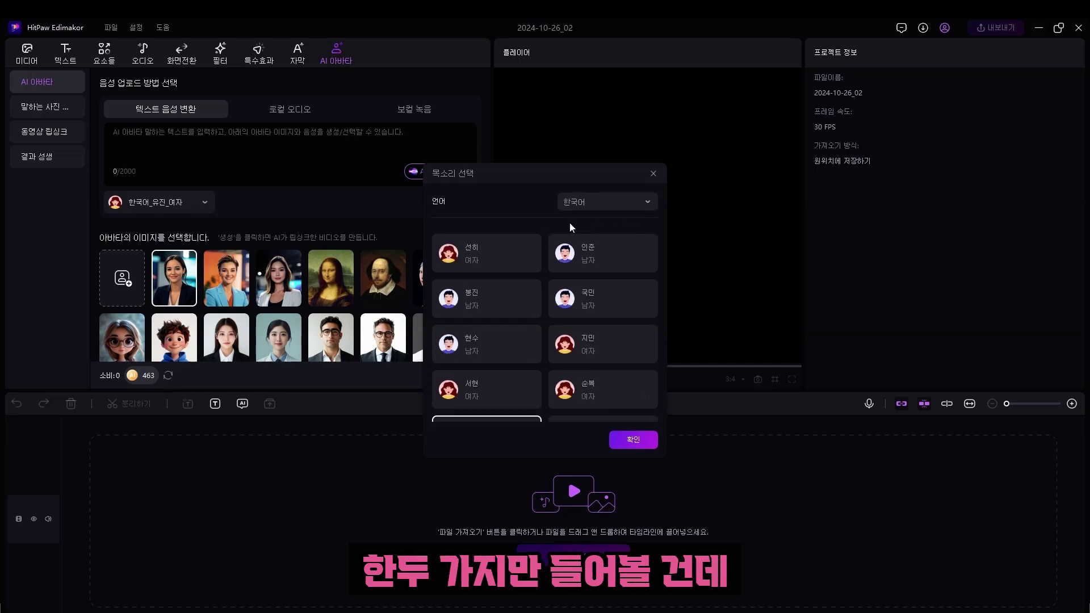
scroll(570, 222, "down", 2)
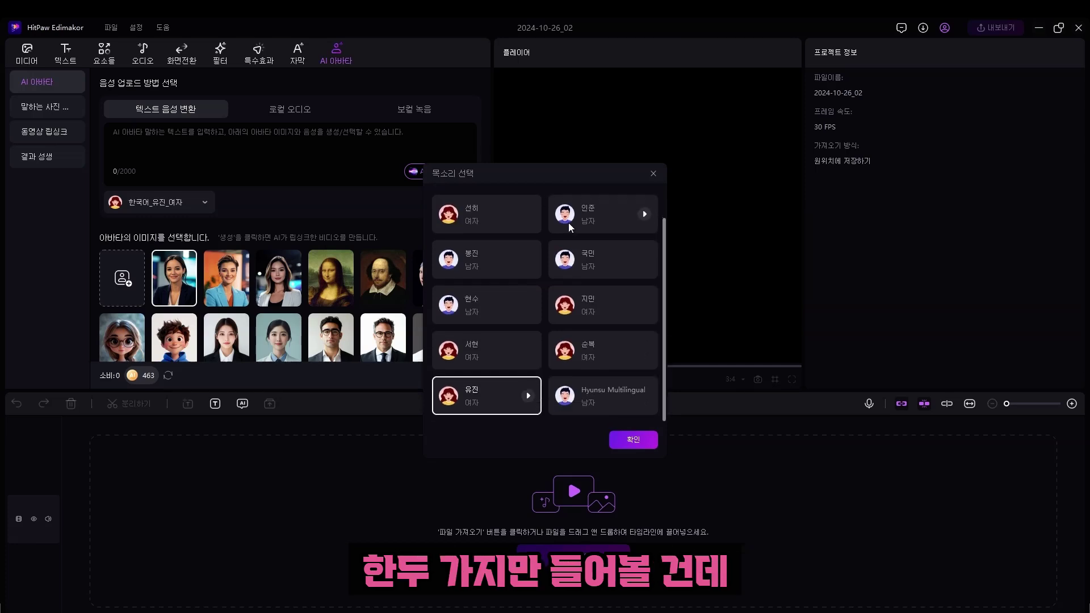
left_click(524, 399)
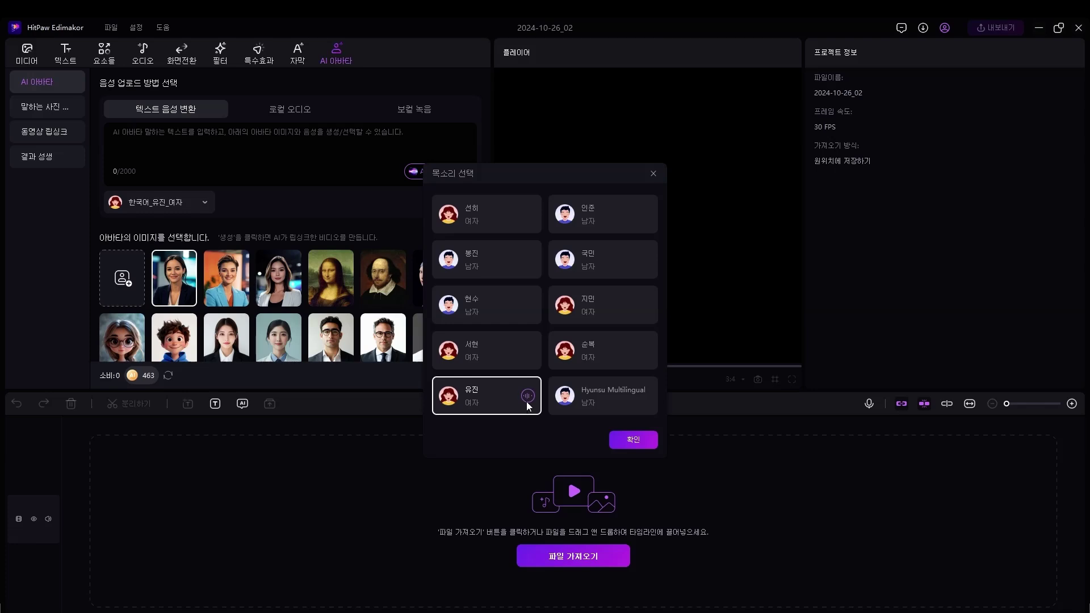
left_click(593, 210)
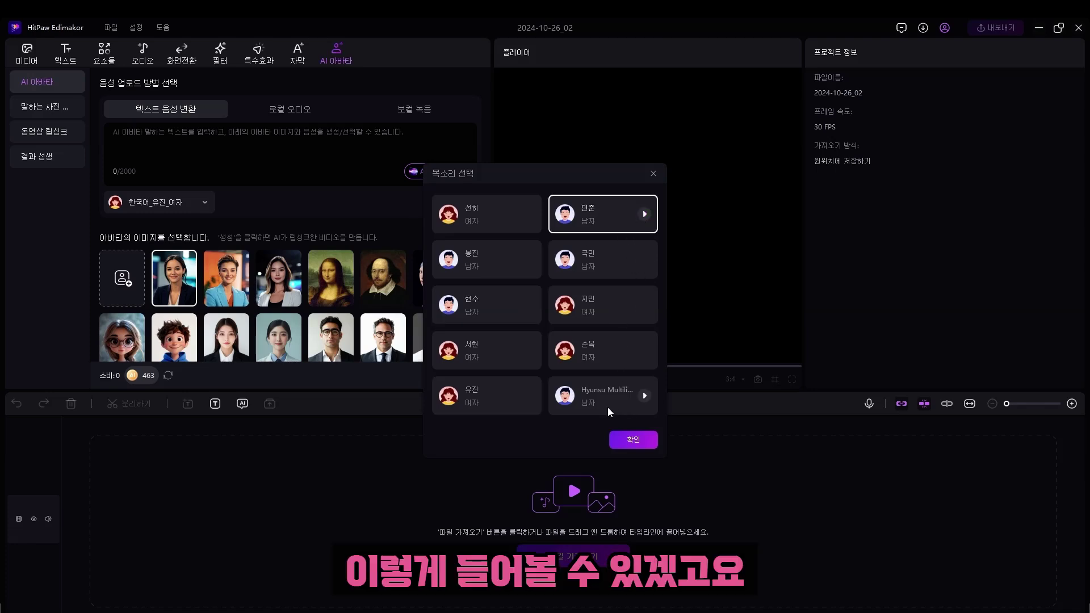
left_click(585, 317)
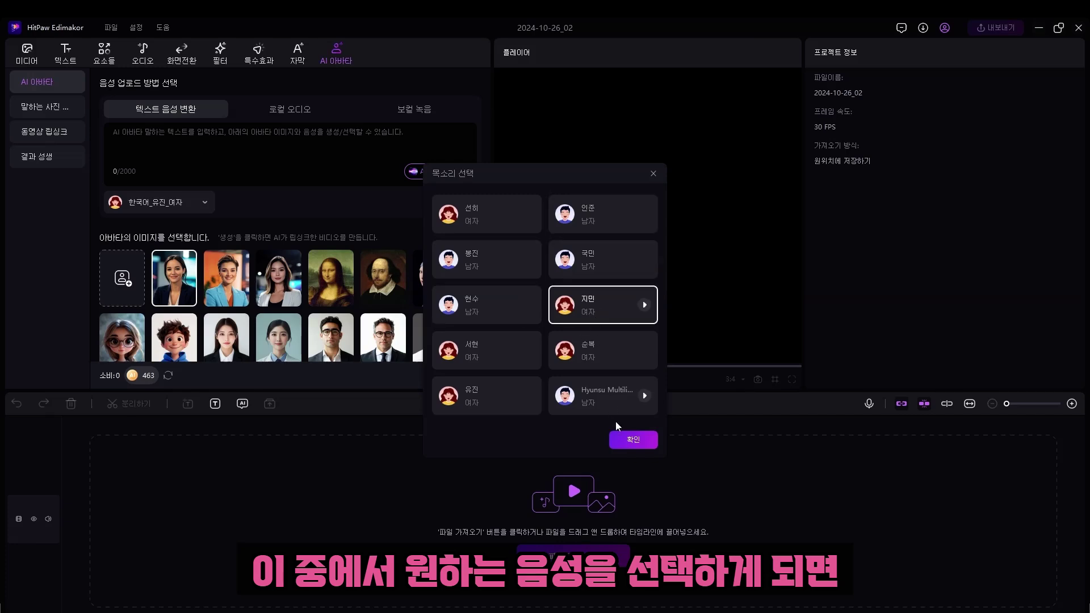
left_click(622, 436)
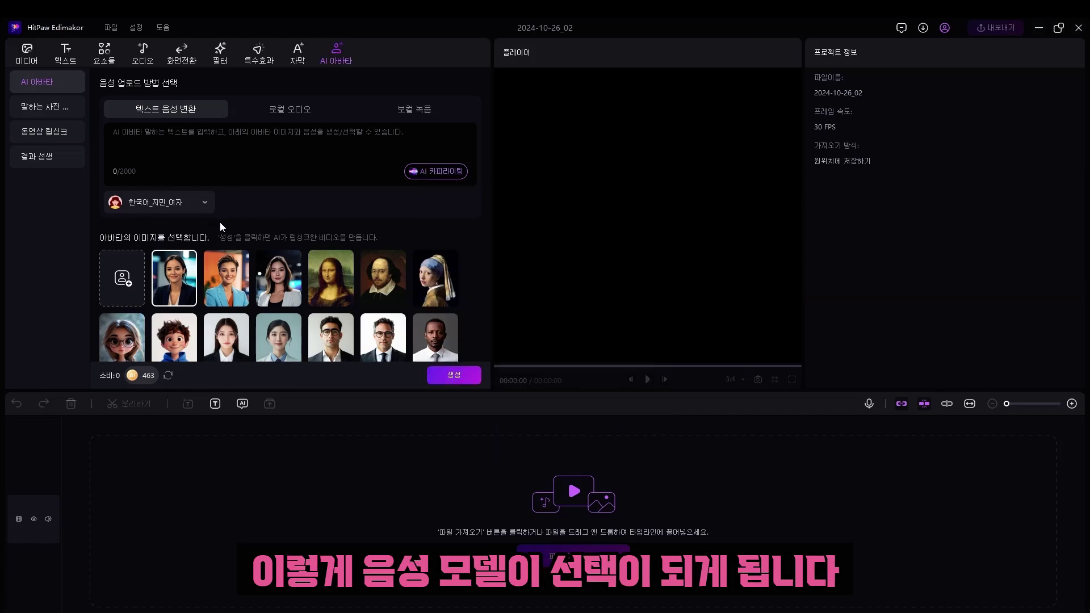
Browse the avatar image gallery and preview the cartoon boy in the gray turtleneck
scroll(282, 238, "down", 4)
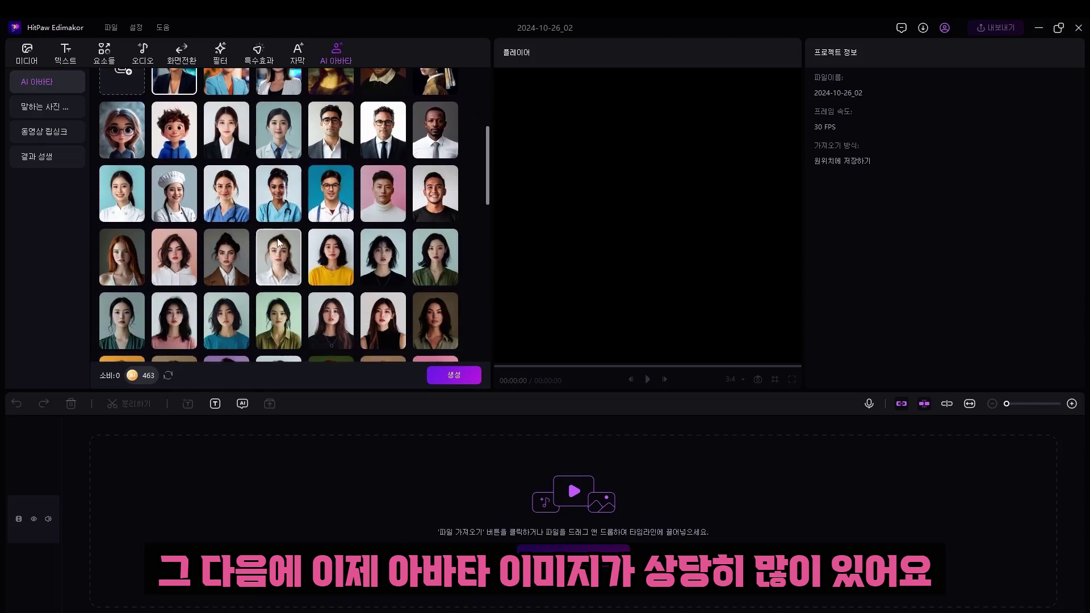
scroll(278, 238, "down", 6)
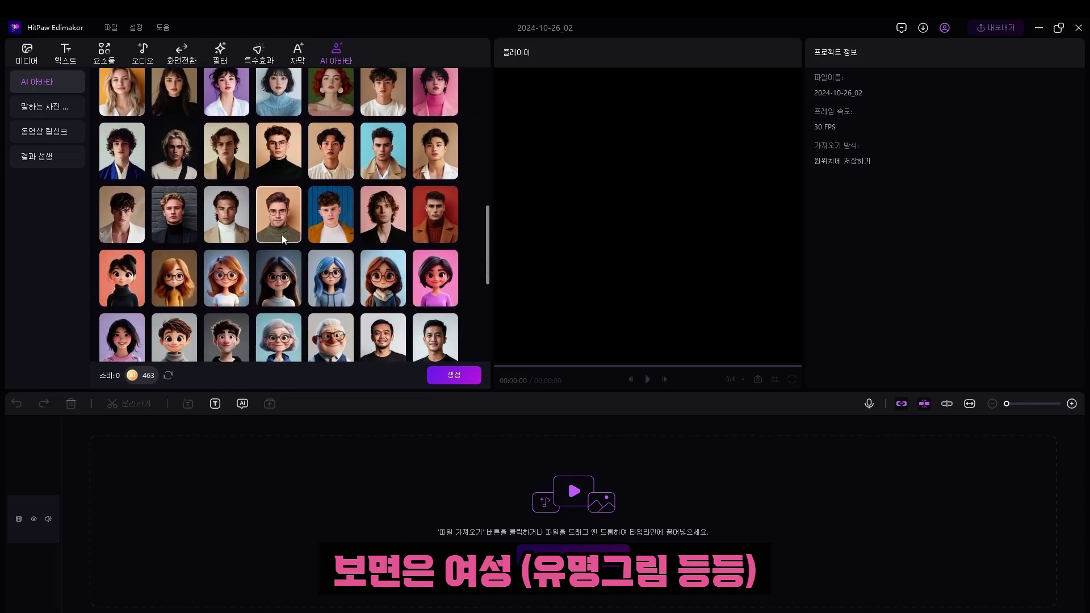
scroll(281, 234, "down", 5)
scroll(280, 256, "up", 3)
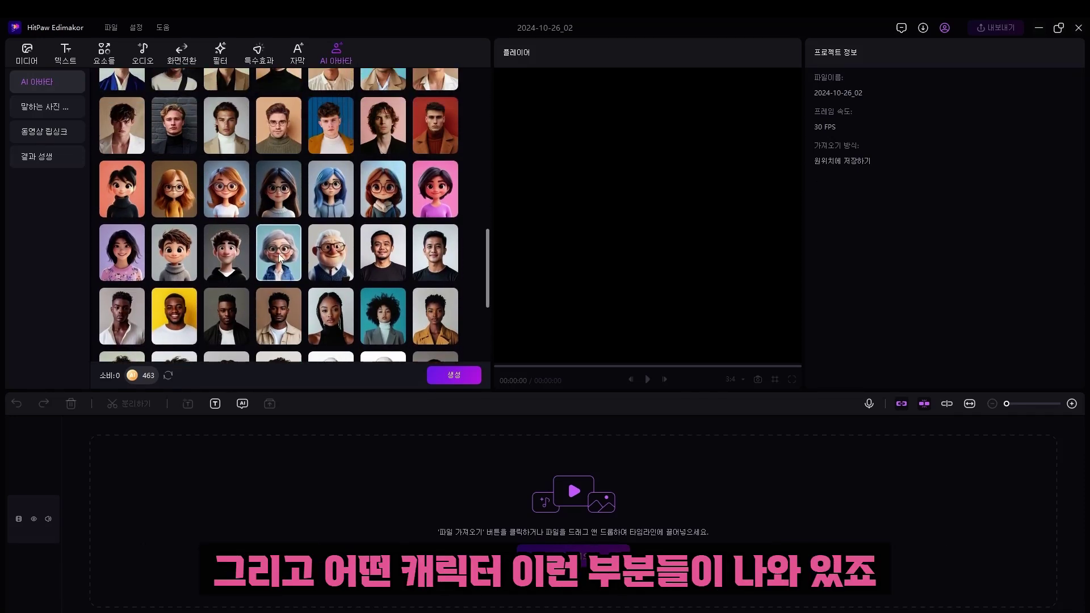
scroll(280, 253, "down", 1)
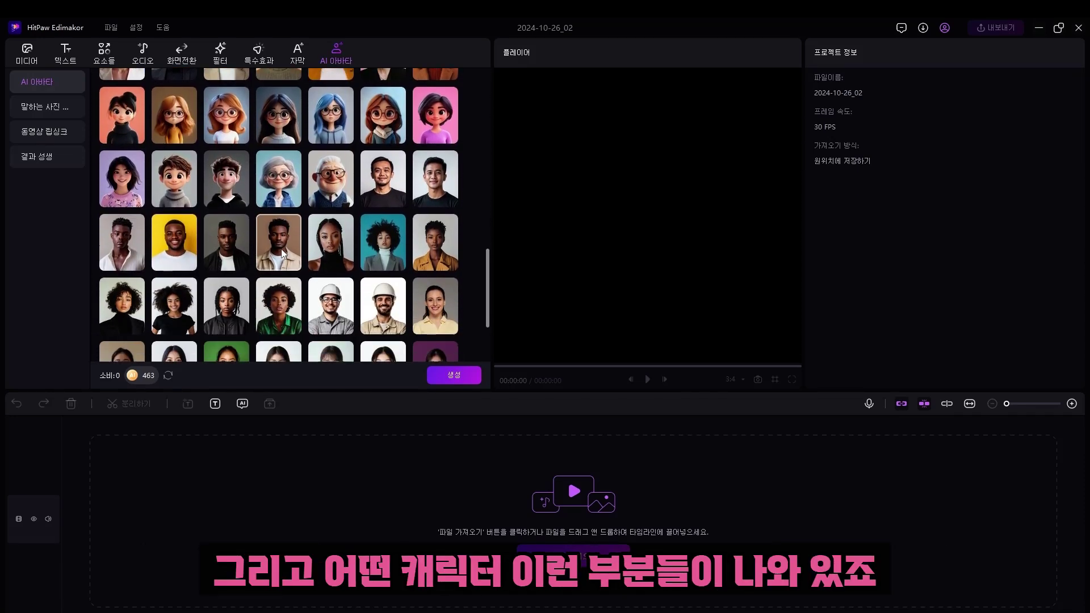
left_click(186, 192)
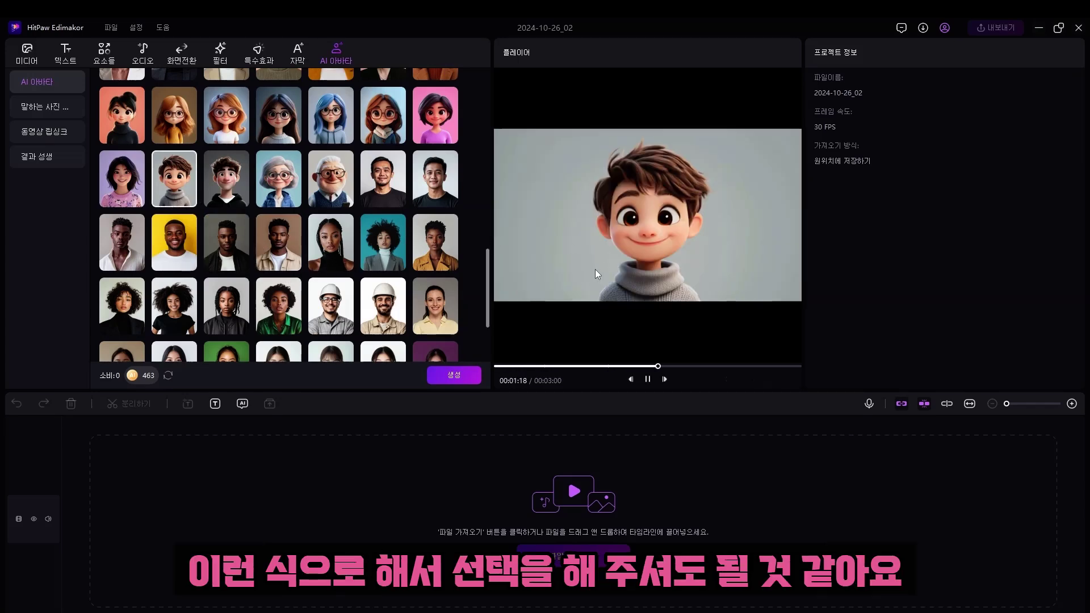
Preview more avatars: the woman in a dark suit, the man in an olive turtleneck and the ponytailed woman in a white shirt
scroll(383, 251, "down", 1)
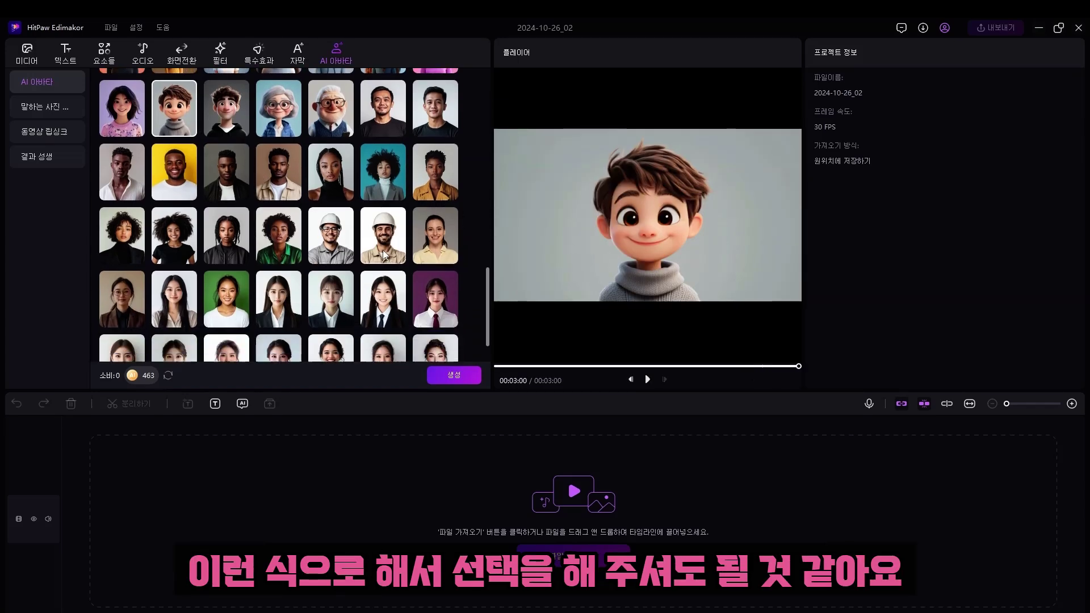
scroll(383, 254, "down", 1)
left_click(278, 247)
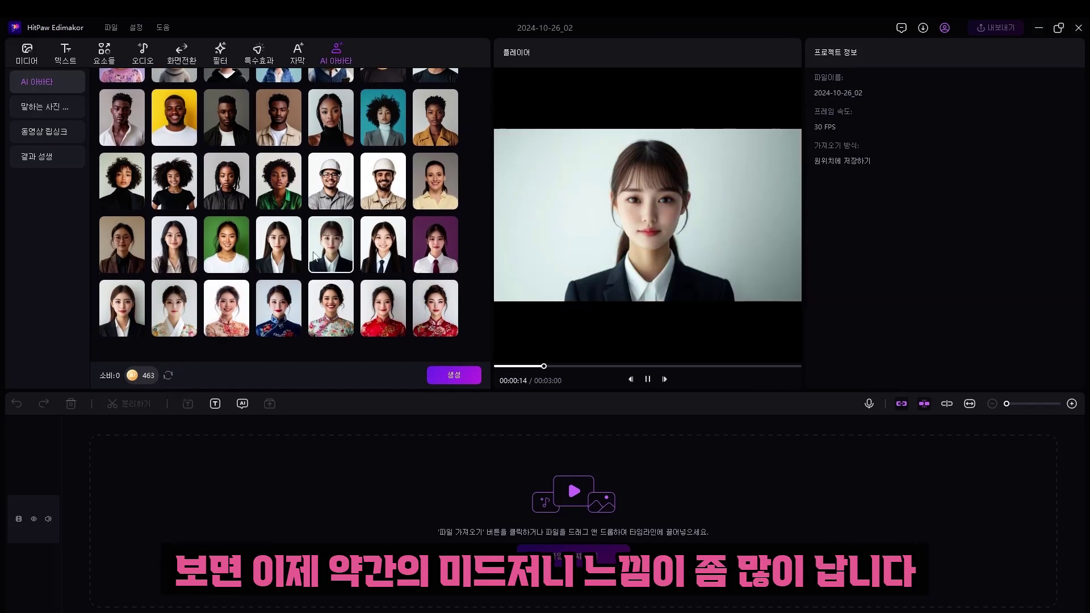
left_click(272, 197)
scroll(278, 205, "down", 5)
left_click(291, 223)
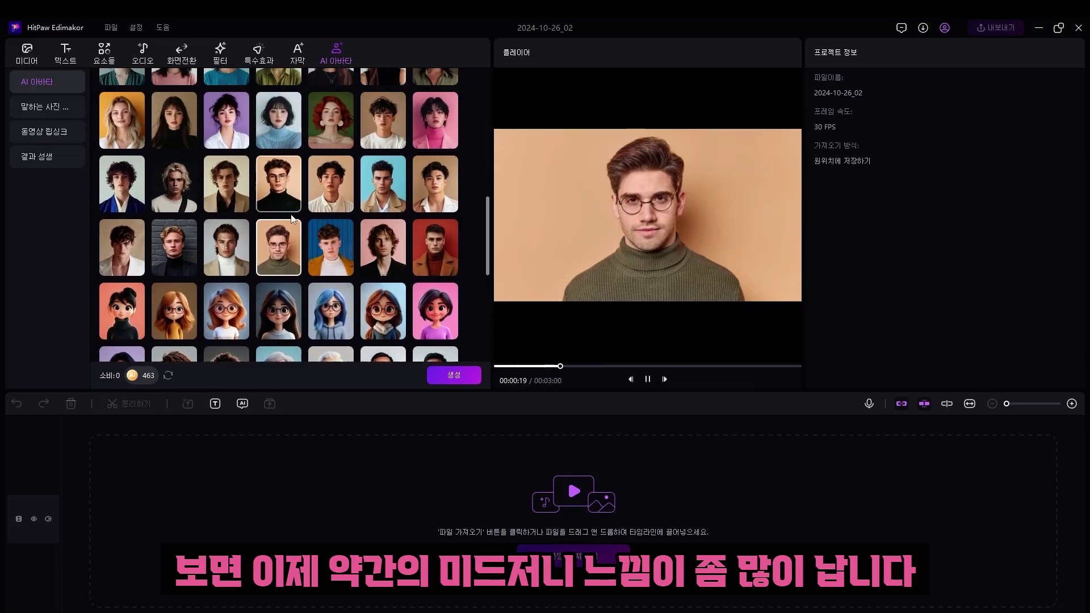
scroll(290, 216, "up", 3)
left_click(283, 171)
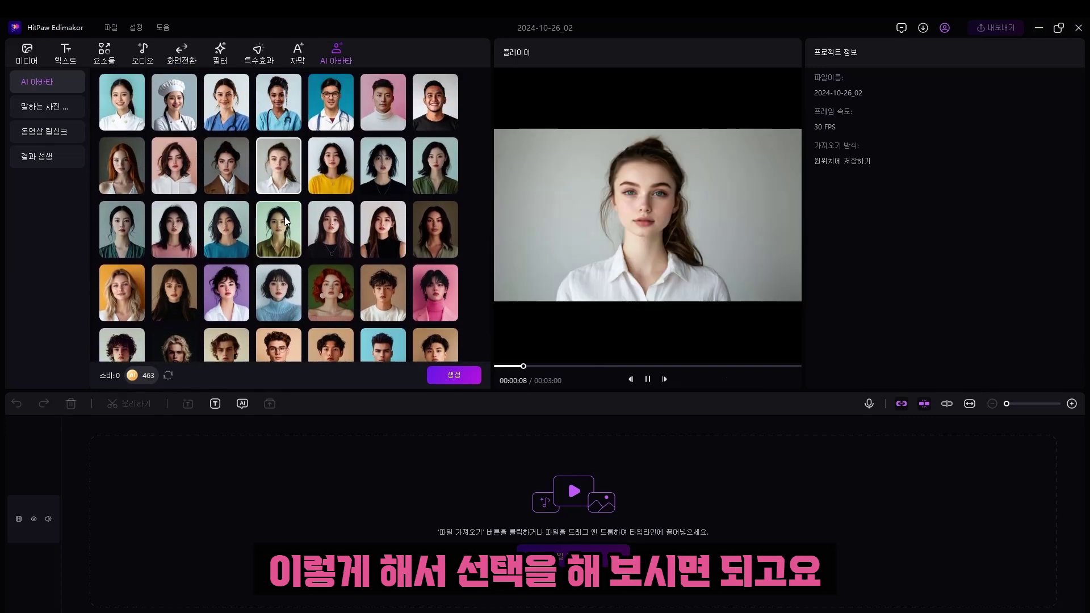
Use AI copywriting (AI 카피라이팅) with the topic "지구상의 희귀 동물" and apply the suggestion "특이한 생명체 5종을 살펴보세요." as the script
scroll(284, 227, "up", 10)
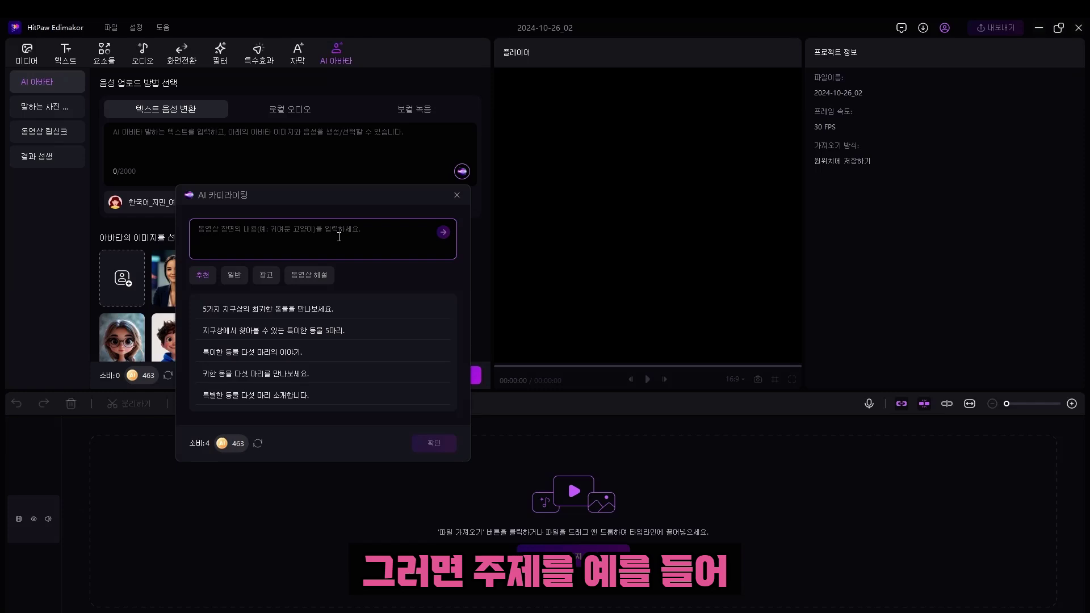
type("지구사")
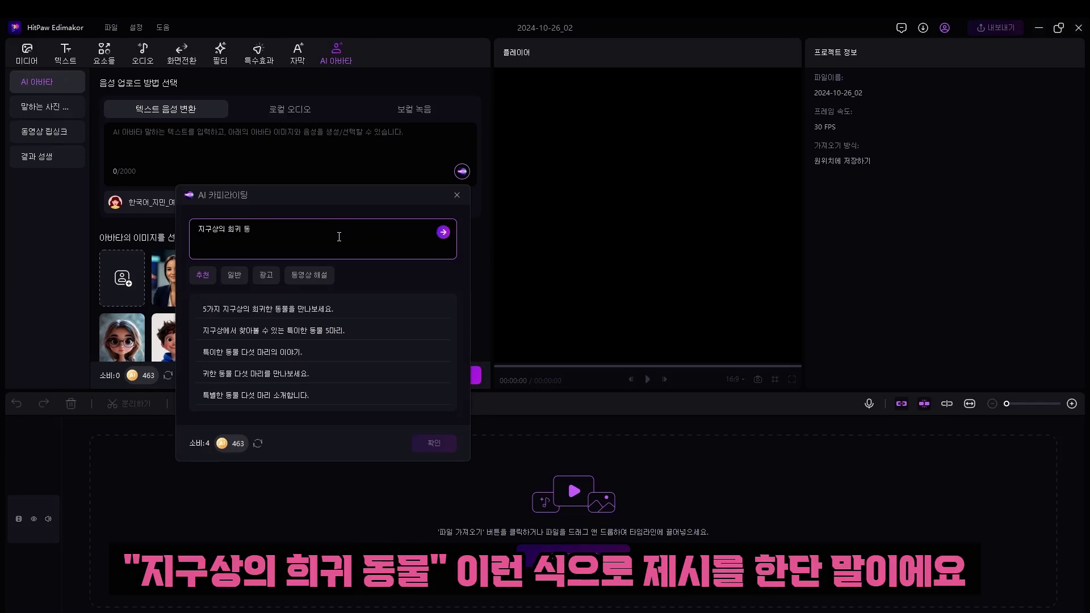
left_click(443, 233)
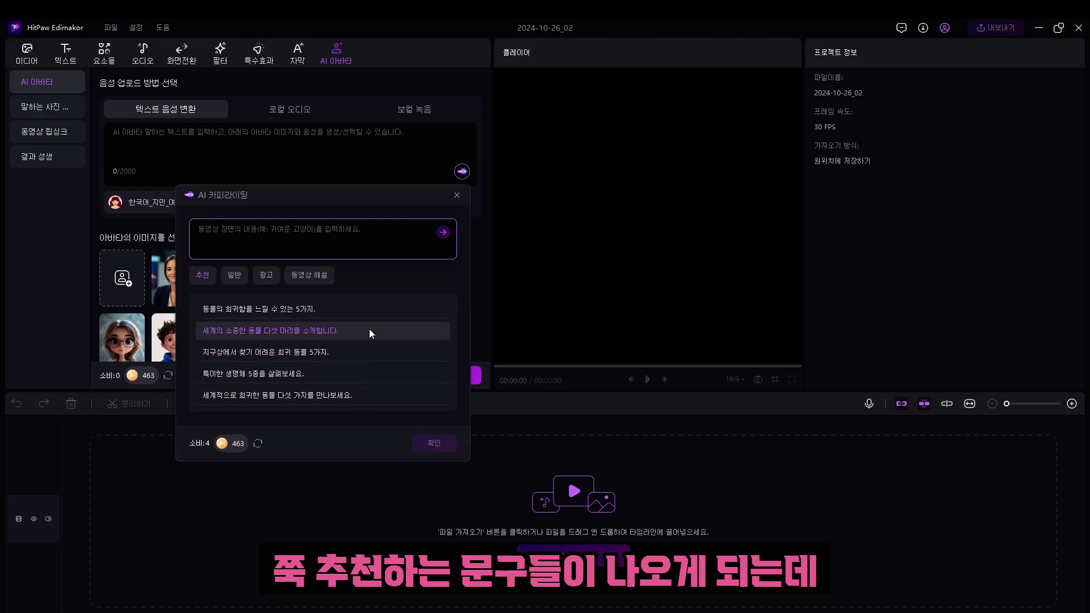
left_click(315, 372)
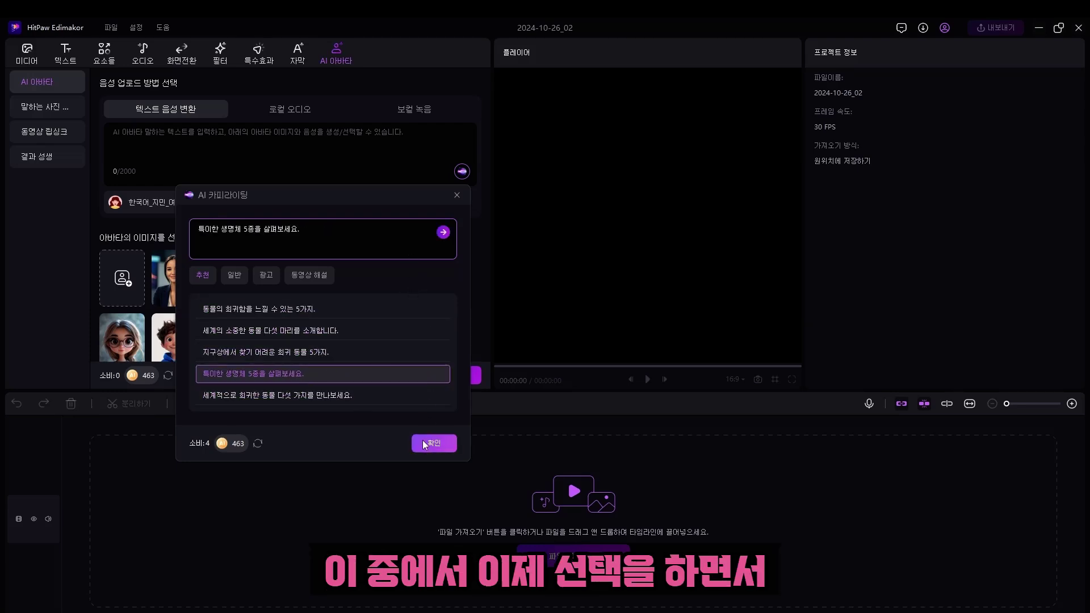
left_click(433, 443)
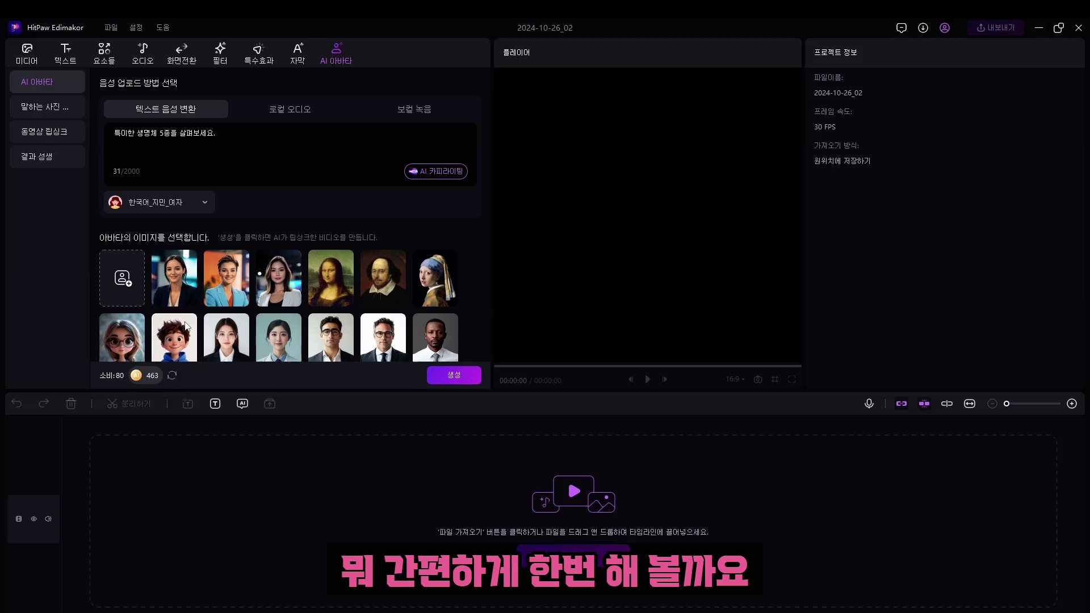
Choose the cartoon girl with round glasses as the avatar image and generate the talking video
left_click(121, 337)
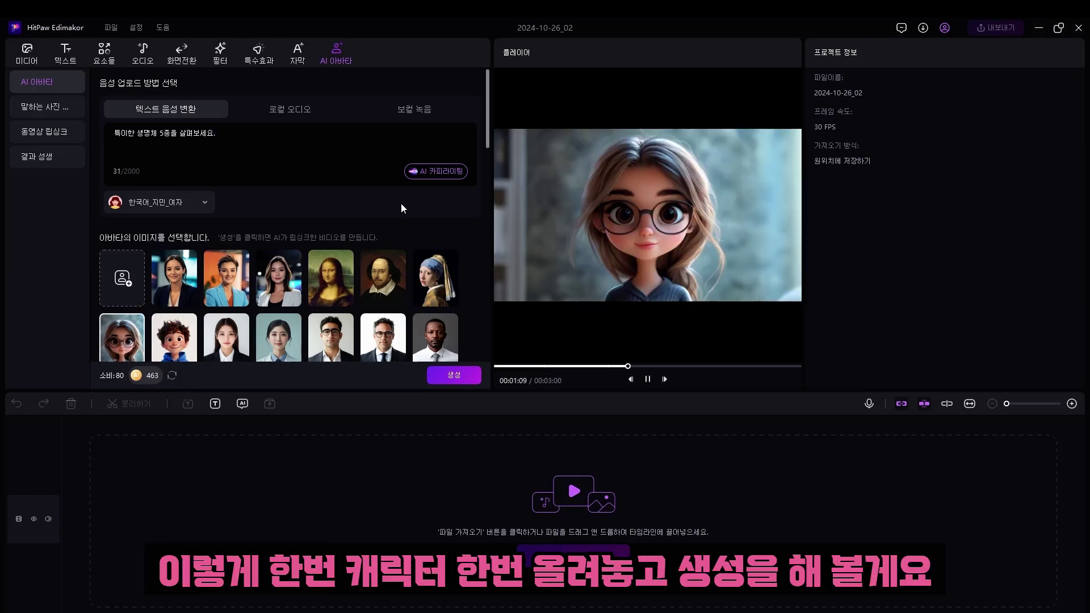
left_click(453, 375)
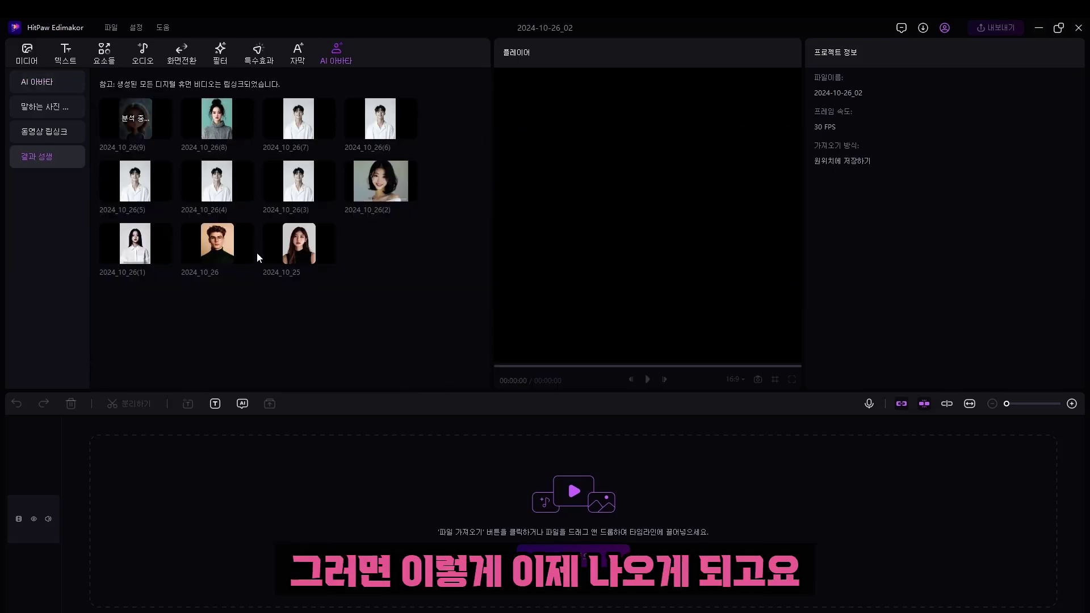
Open the talking photo (말하는 사진) tool and enter the sample script "내가 직접 원하는 문글"
left_click(50, 110)
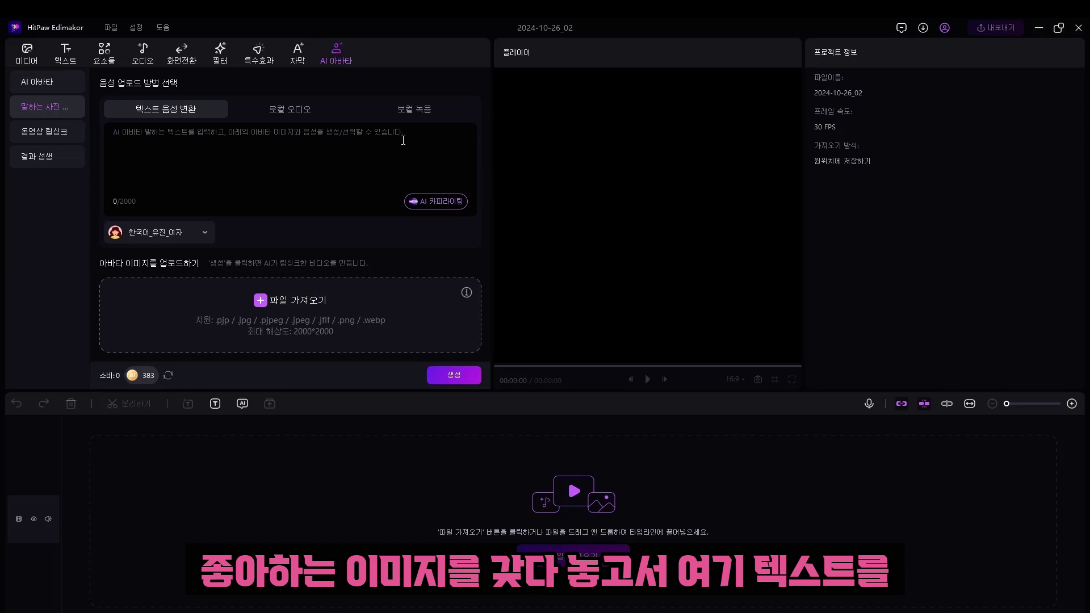
type("내가 직접 원하는")
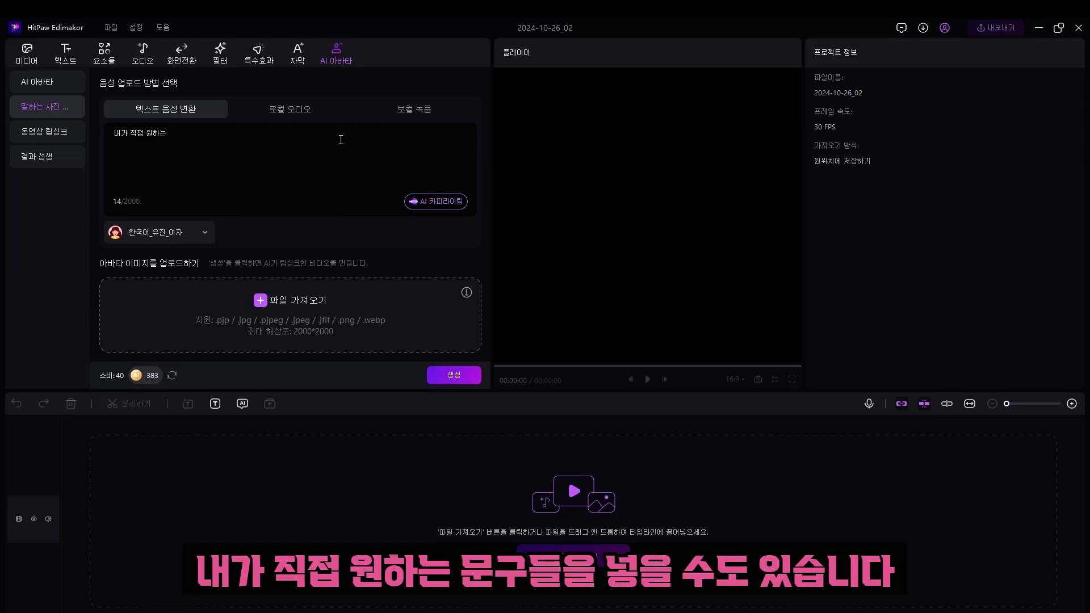
type(" 문굴")
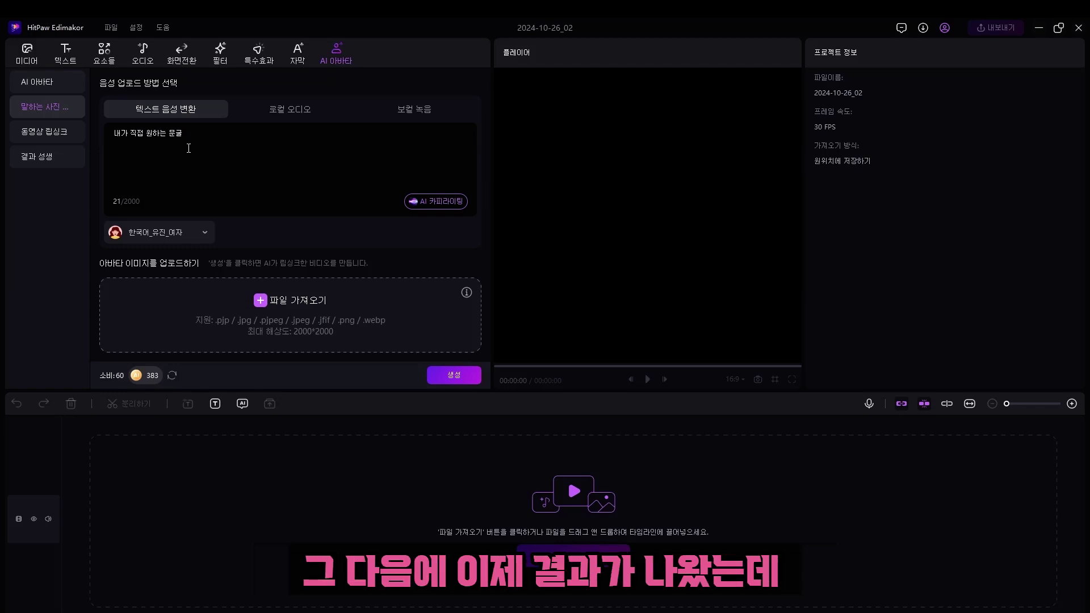
Open the generated results (결과 생성) and play the new cartoon-girl avatar video
left_click(79, 160)
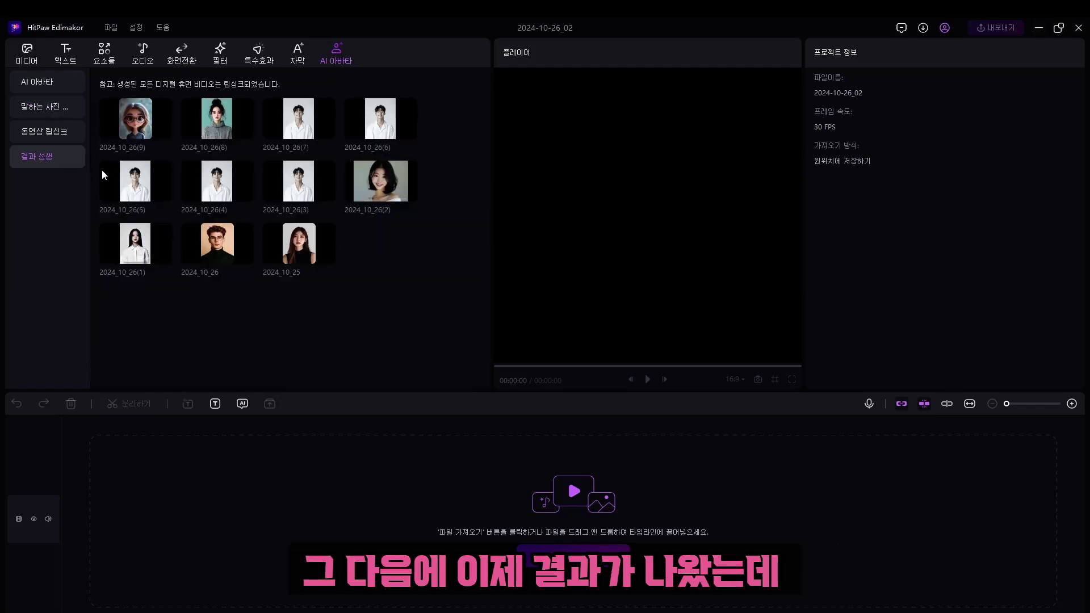
left_click(138, 129)
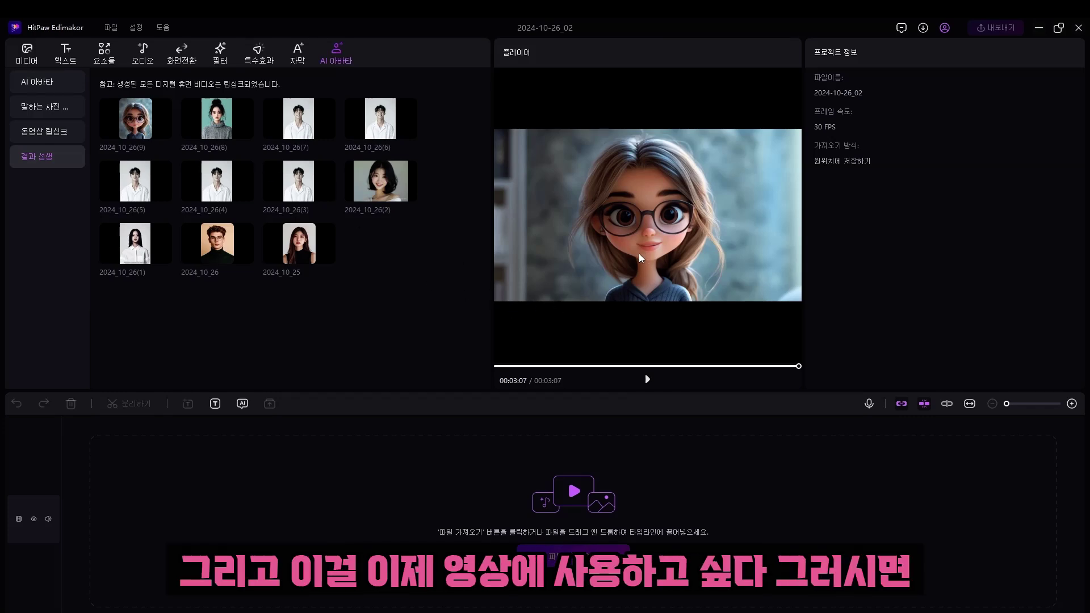
Add the cartoon-girl video to the timeline, accept adding subtitles, and play part of the clip
left_click(164, 134)
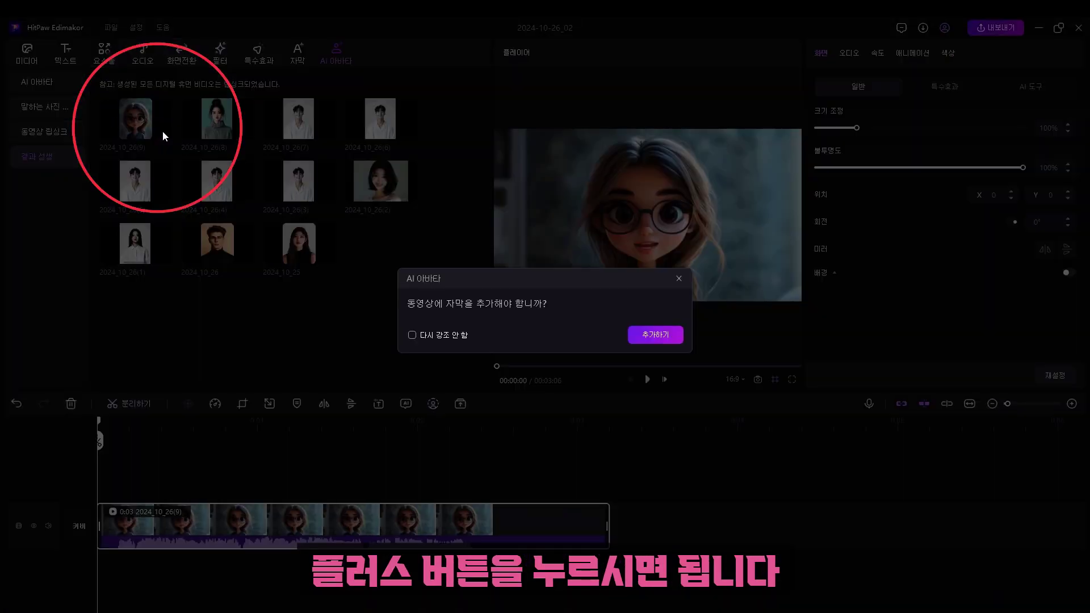
left_click(670, 334)
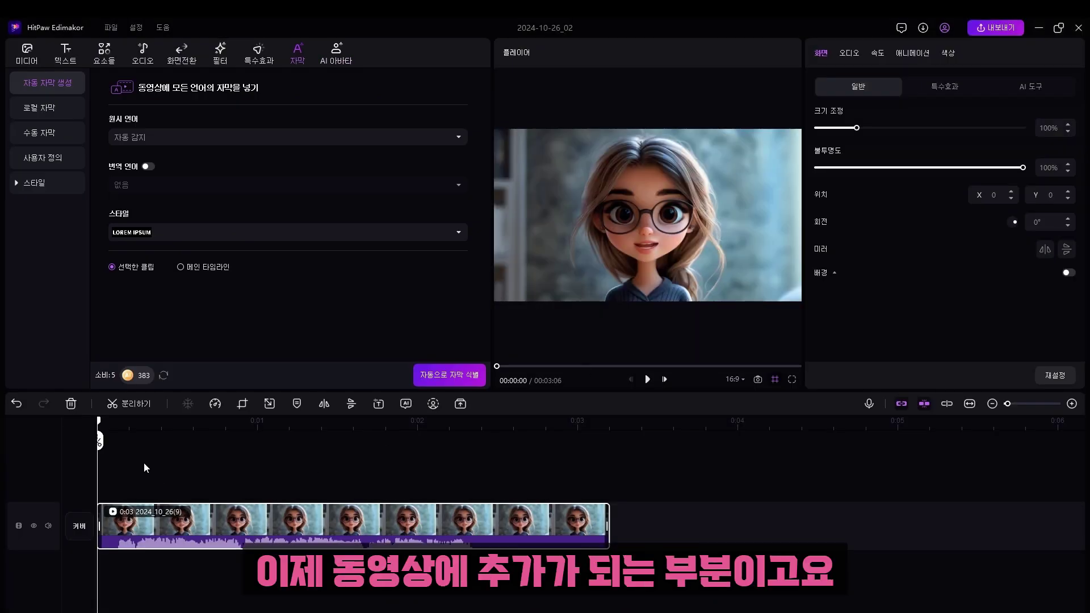
key("space")
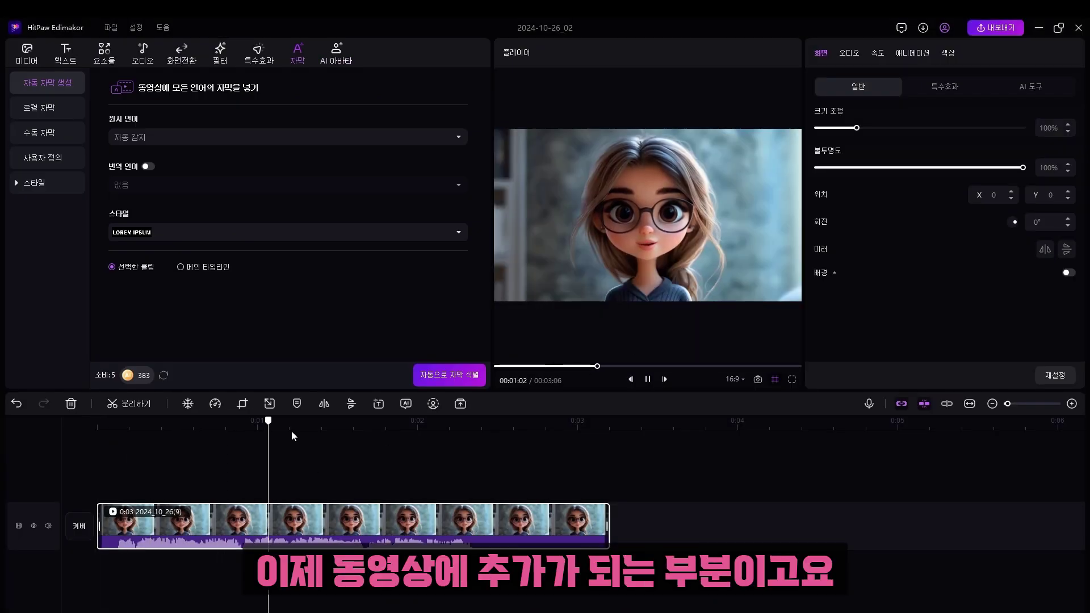
key("space")
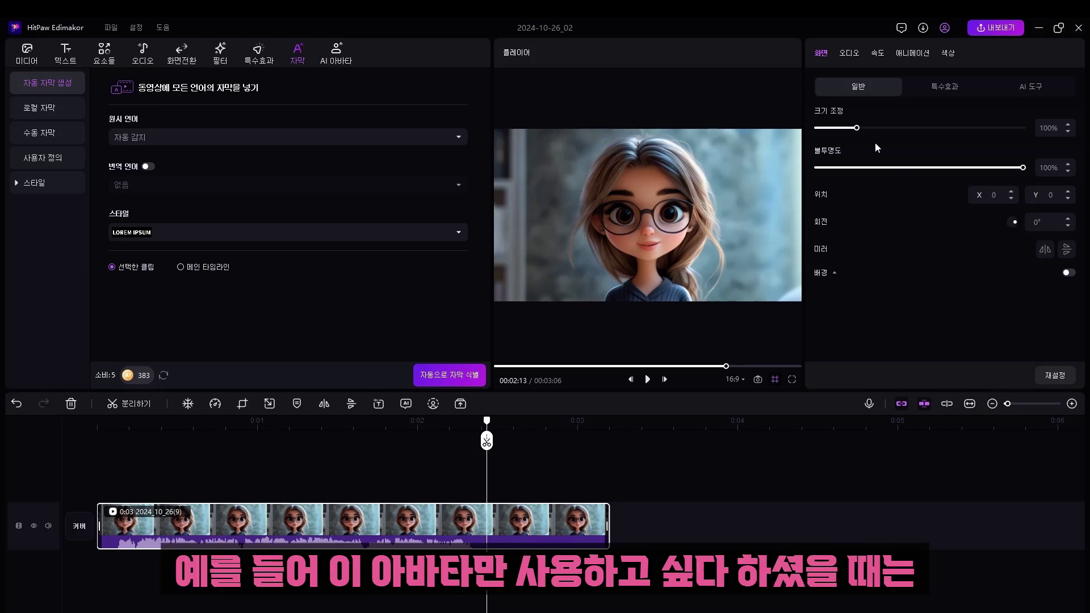
Turn on background removal (배경 제거) in the clip's AI tools and scrub through the avatar to check its edges
left_click(1023, 101)
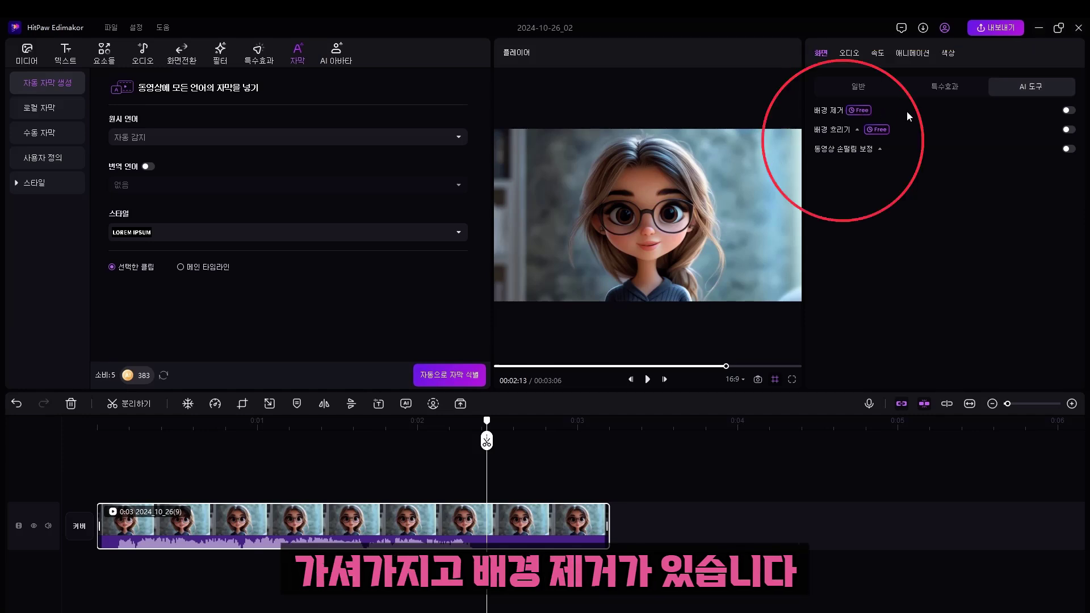
left_click(1069, 110)
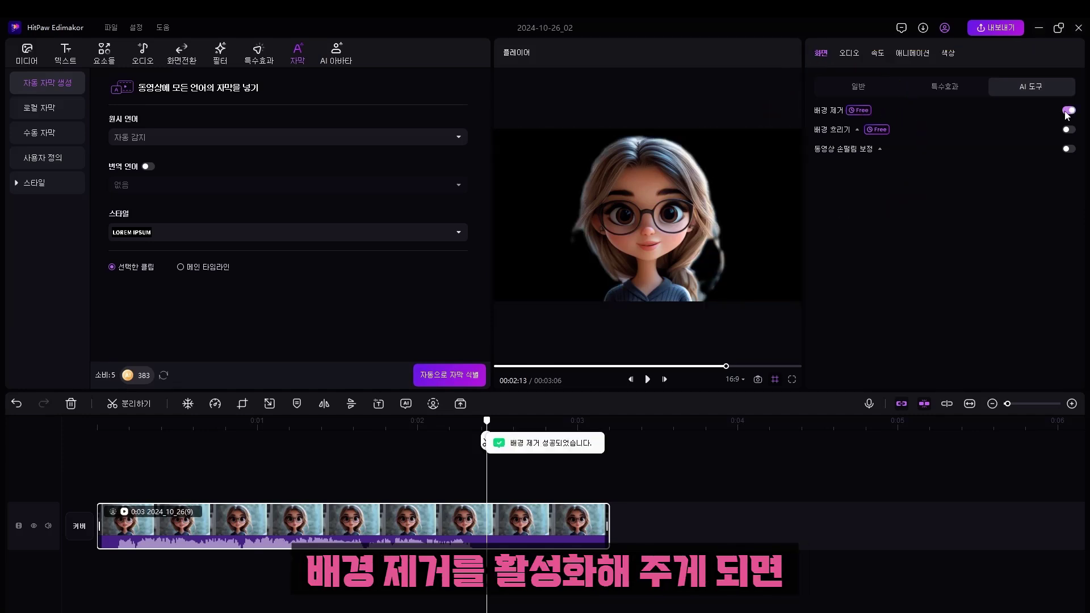
left_click(166, 423)
left_click(342, 423)
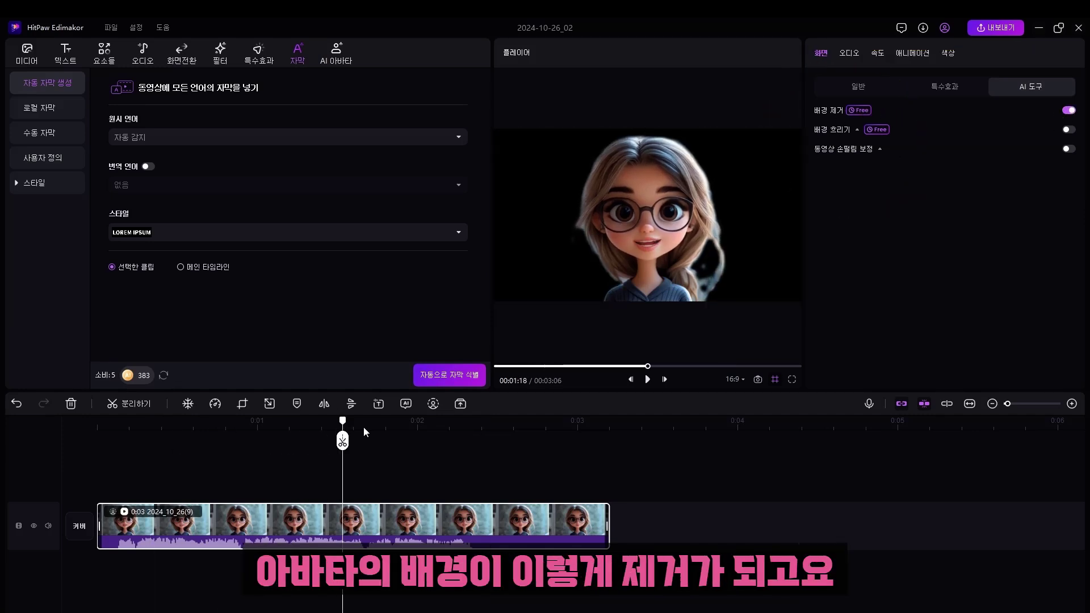
left_click_drag(366, 432, 423, 423)
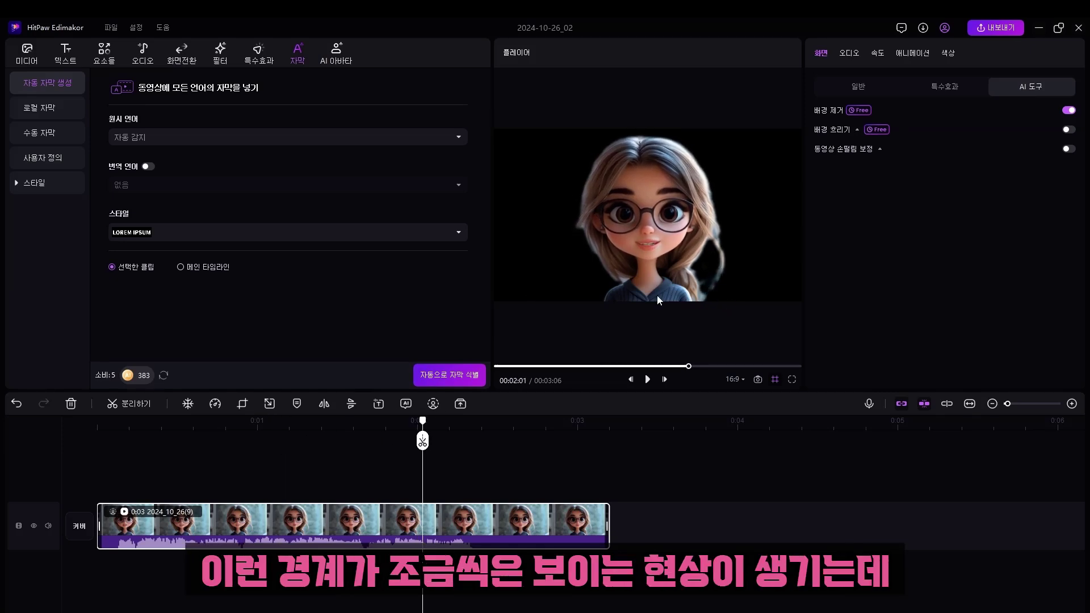
left_click_drag(424, 423, 98, 423)
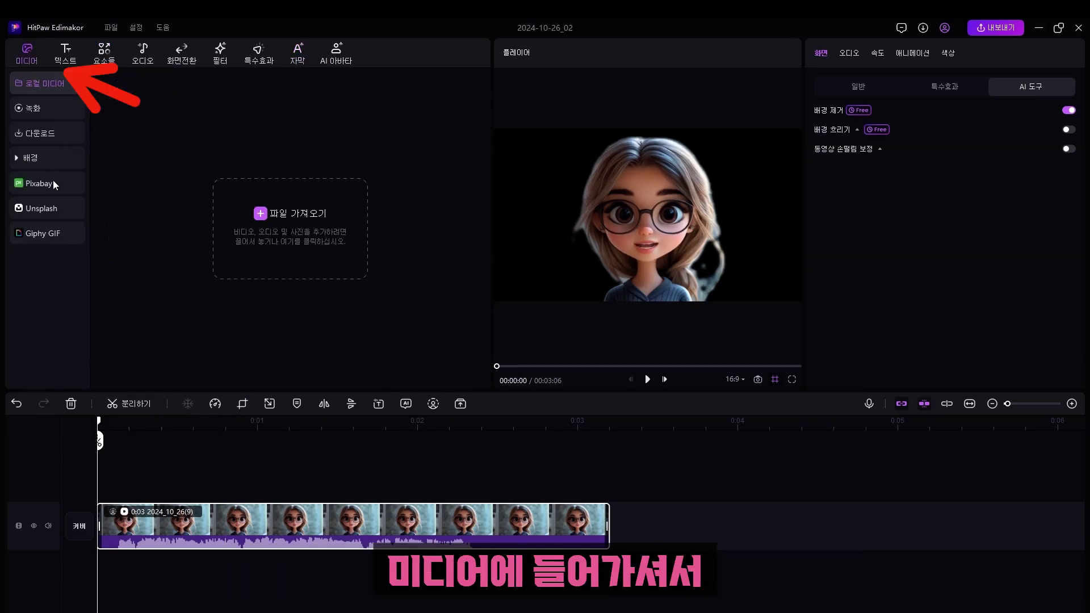
Download the 21-second sunset sky video from Pixabay and place it on the timeline as the avatar's background
left_click(52, 184)
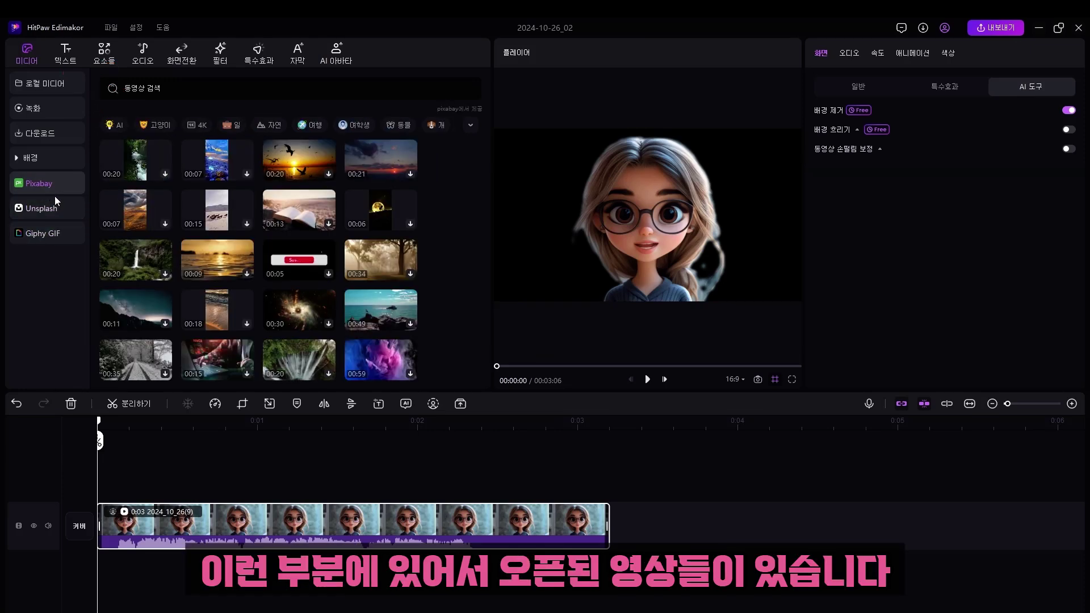
left_click(314, 173)
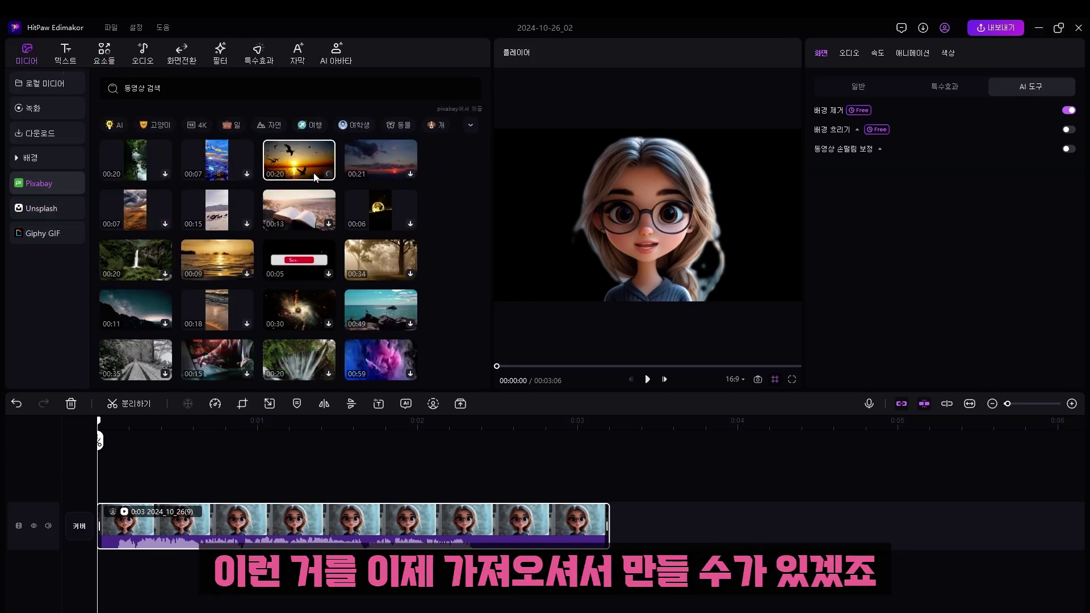
left_click(412, 177)
left_click_drag(397, 164, 212, 494)
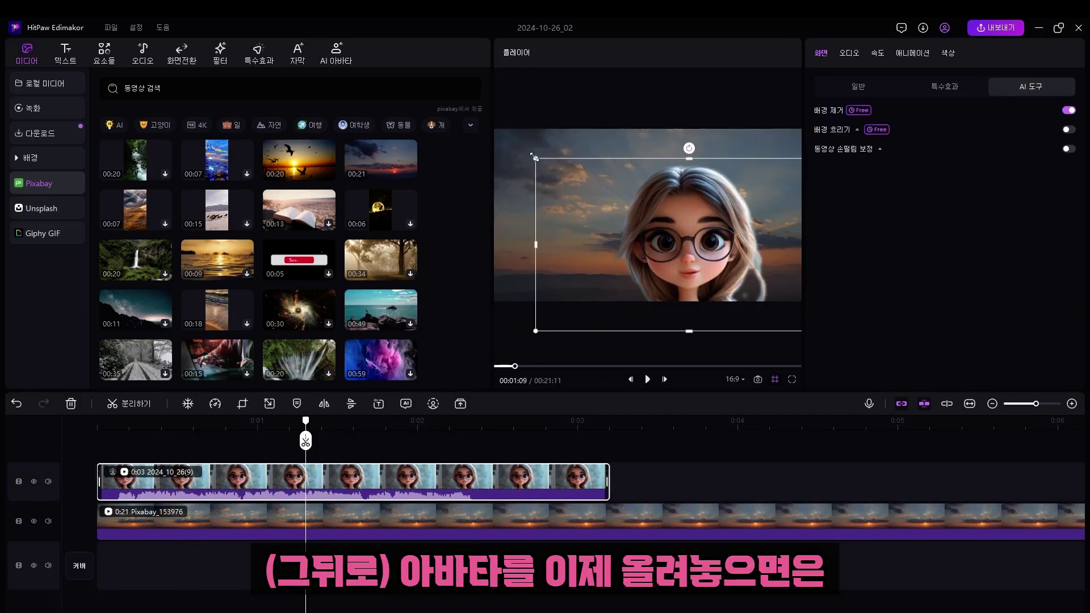
Shrink the avatar to about half the frame width in the video's lower-right corner and scrub near the start to check it
left_click_drag(531, 151, 670, 218)
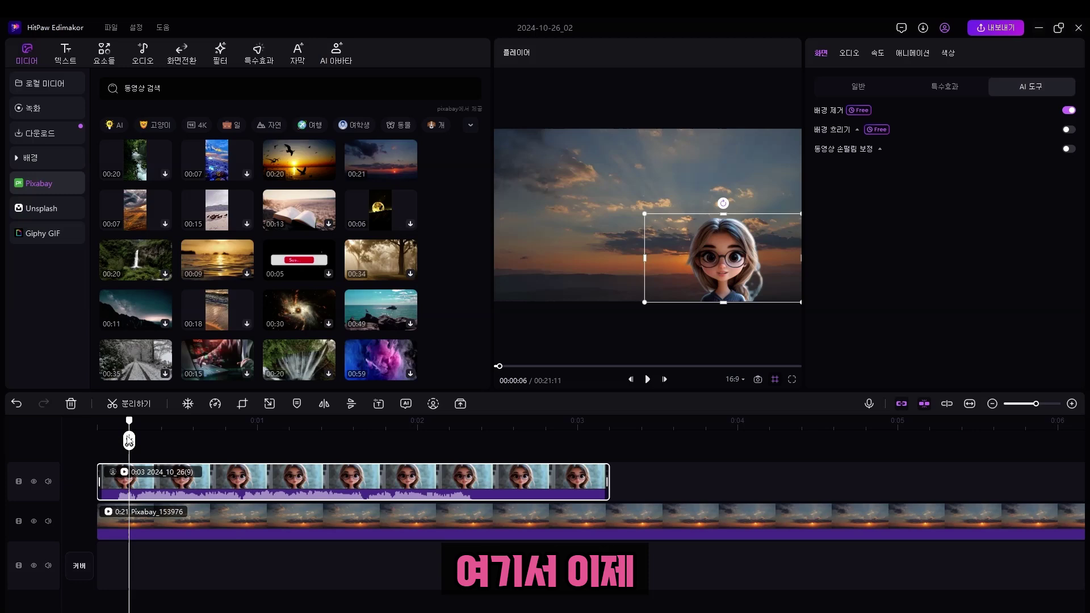
left_click_drag(126, 440, 119, 440)
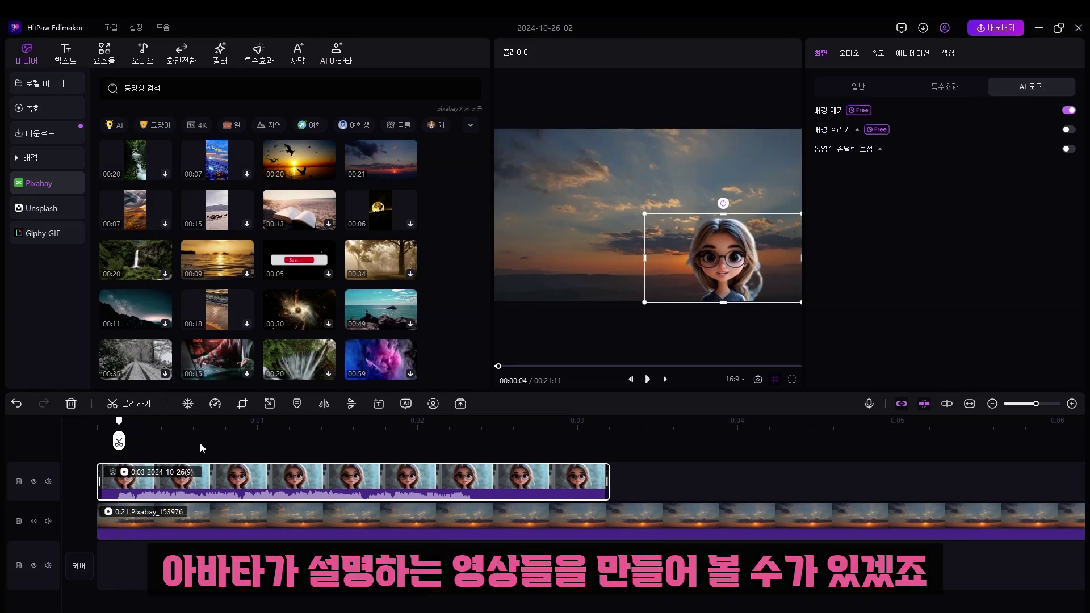
Preview the avatar over the sunset, change the project's aspect ratio to vertical 9:16 and reposition the avatar
key("space")
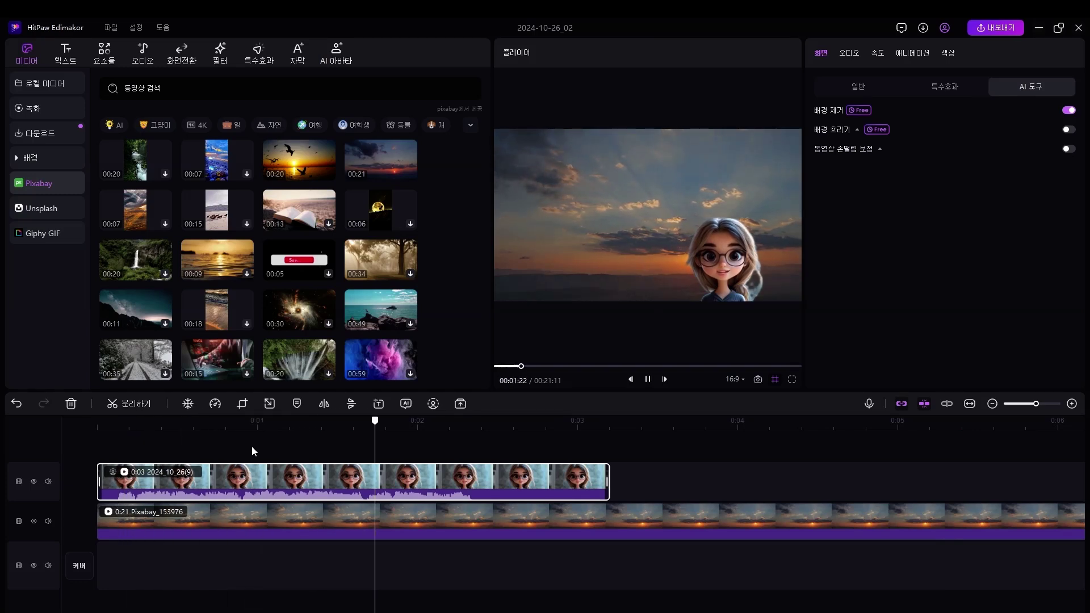
key("space")
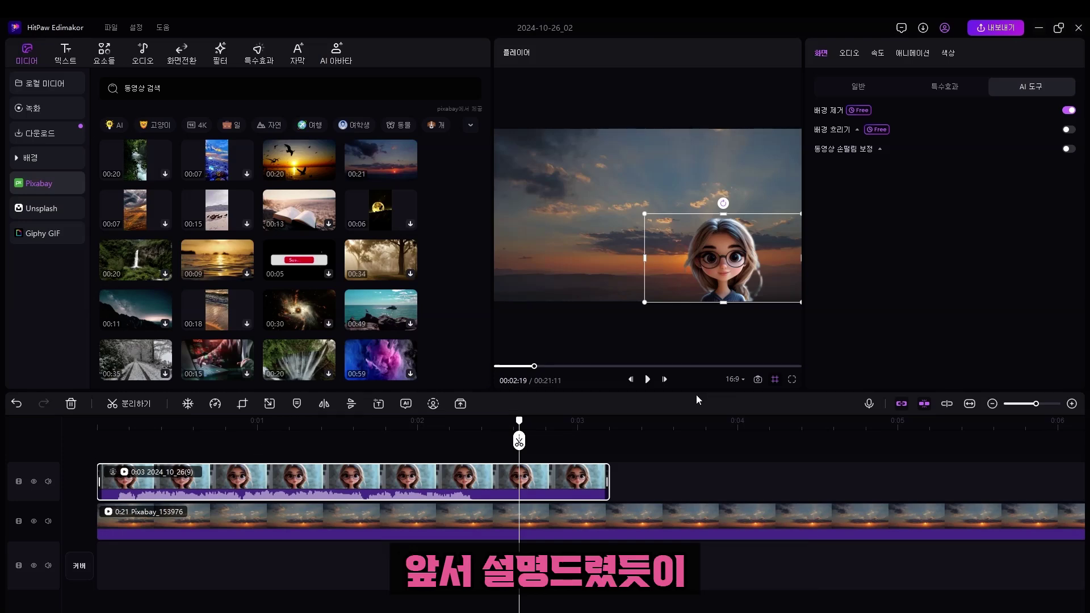
left_click(735, 380)
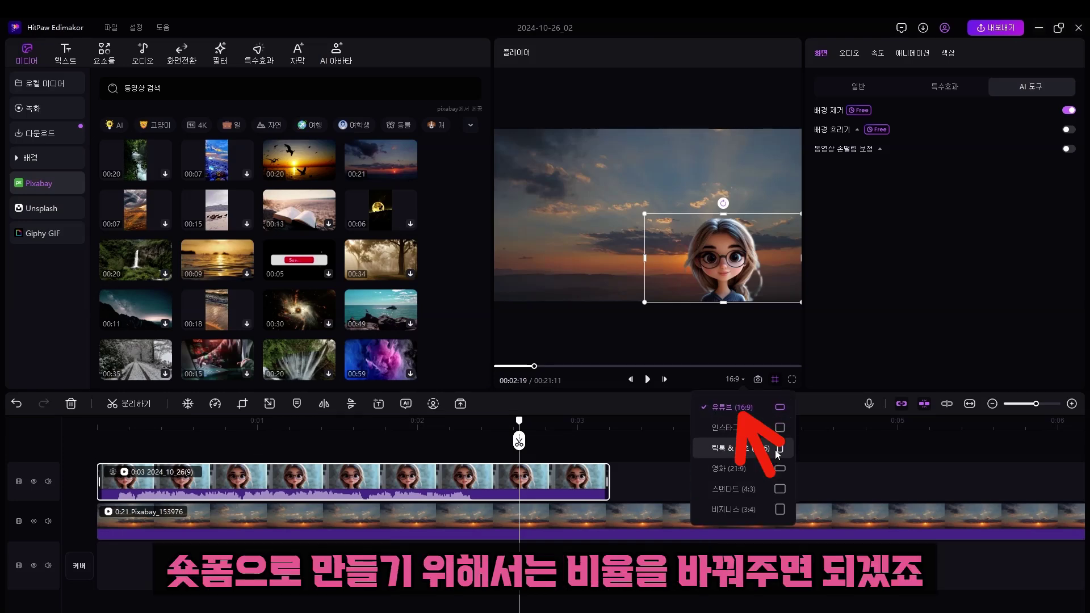
left_click(758, 450)
mouse_move(684, 289)
left_mouse_down()
mouse_move(675, 231)
mouse_move(669, 239)
left_mouse_up()
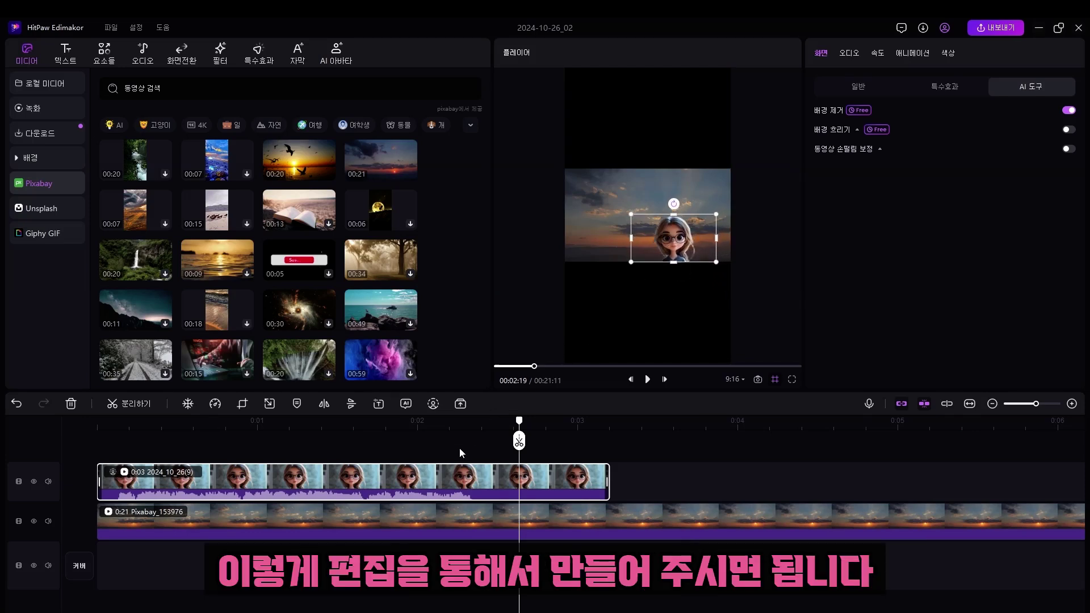
Enlarge and move the sunset background clip until it fills the whole vertical frame, and return the playhead to the start
left_click(442, 516)
left_click_drag(565, 263, 476, 461)
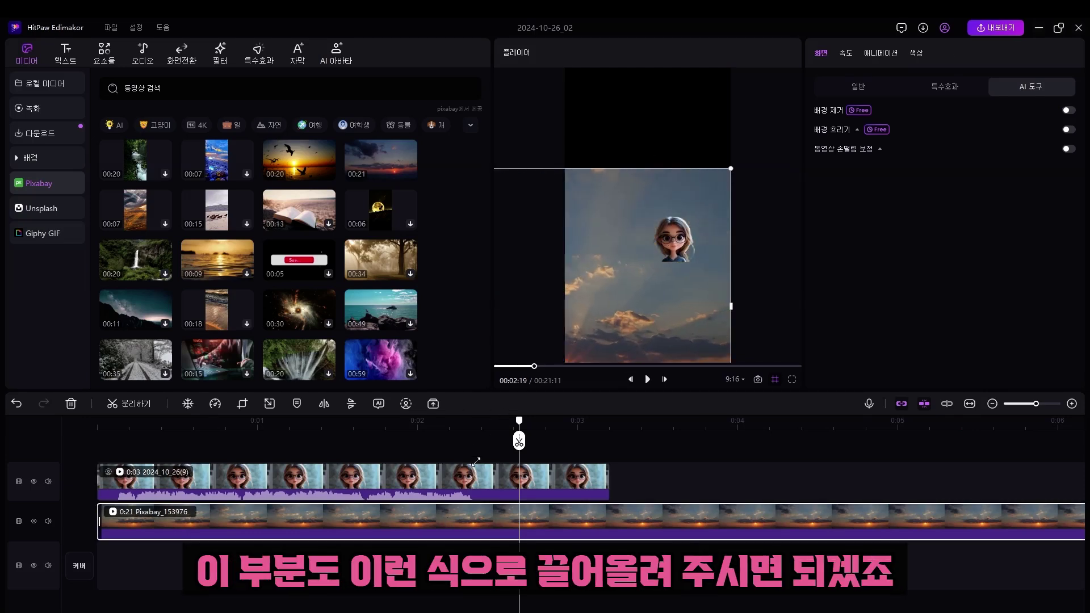
left_click_drag(601, 319, 695, 219)
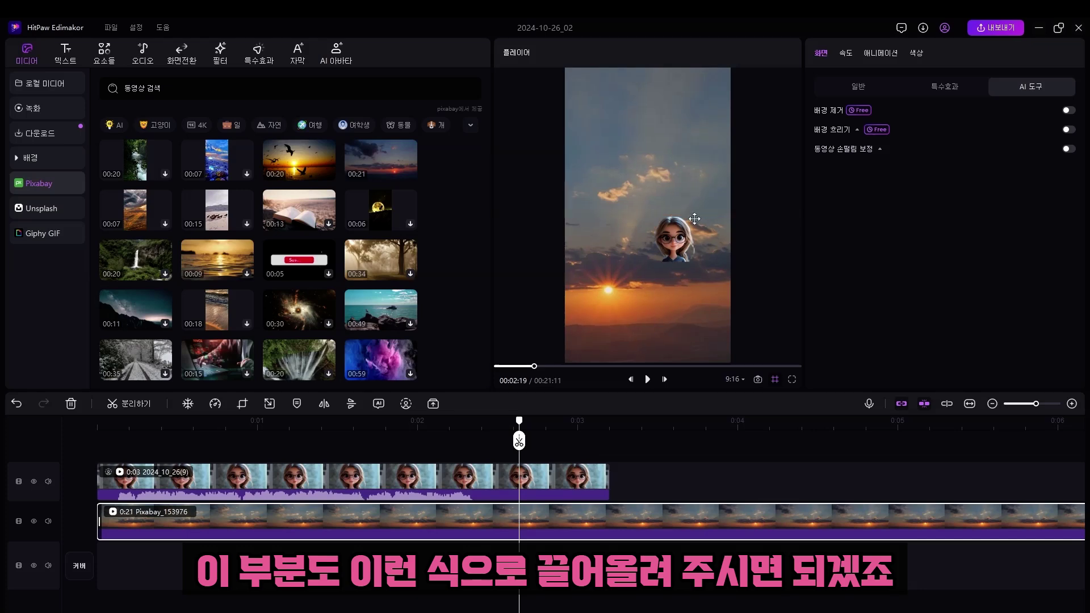
left_click_drag(519, 421, 99, 423)
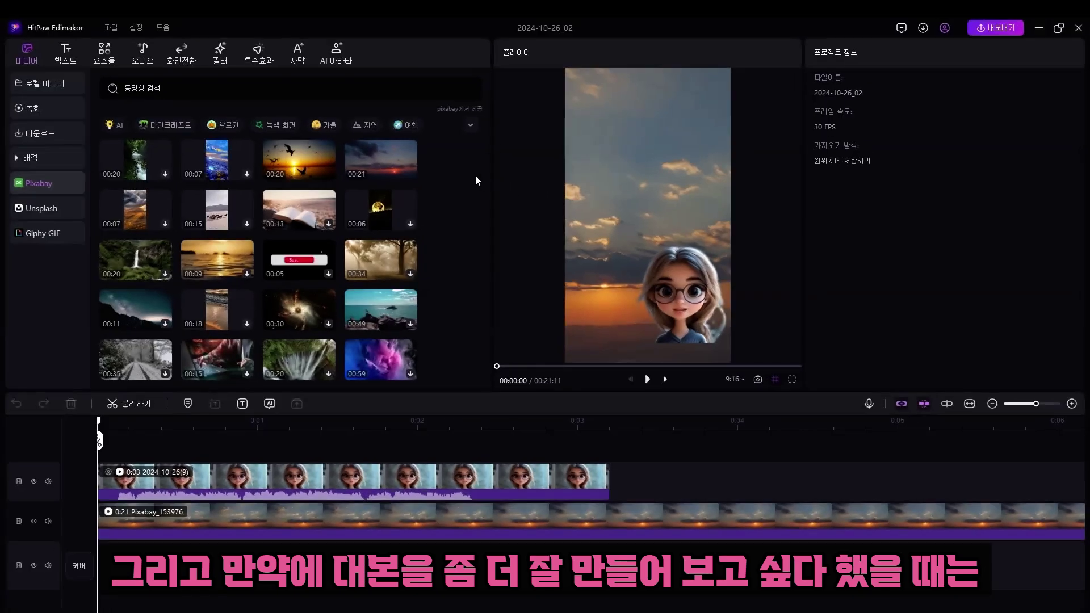
Open AI copywriting (AI 카피라이팅) and look through its script idea categories, including 광고, 음식 추천 and 여행 가이드, and its message field
left_click(64, 59)
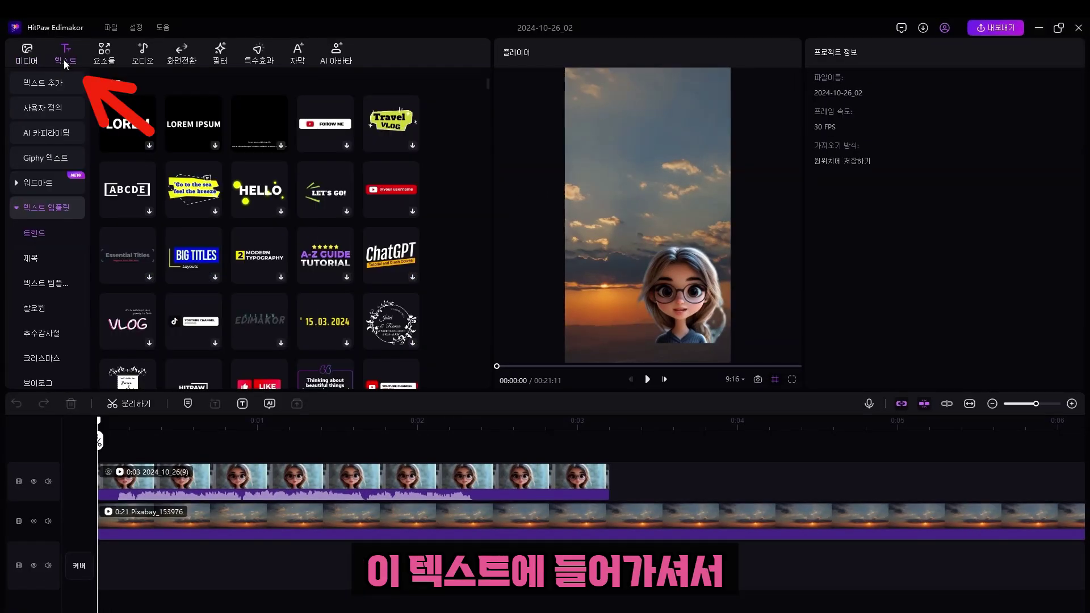
left_click(62, 133)
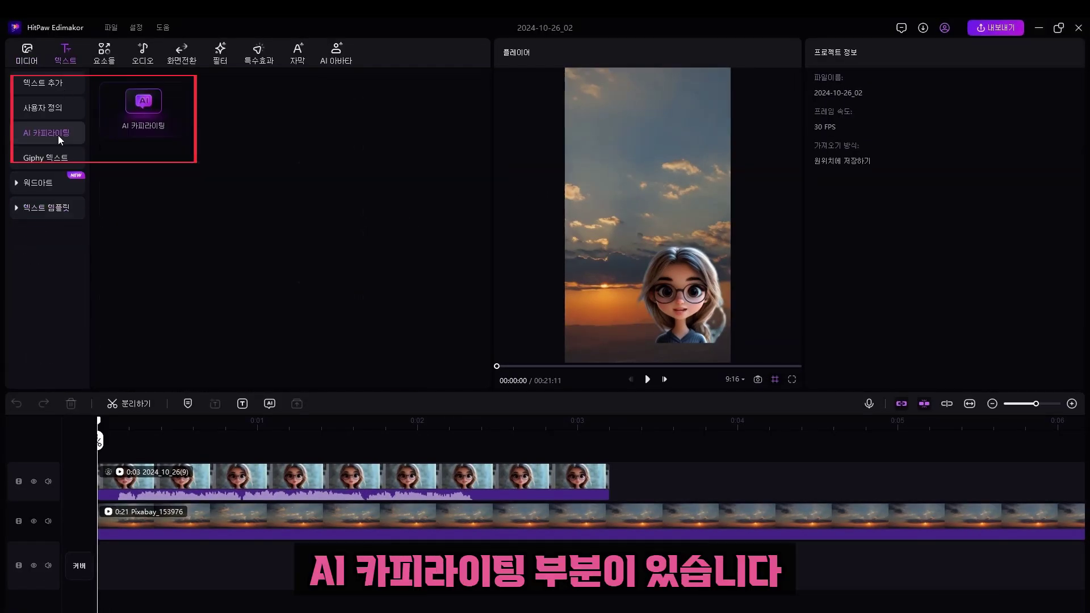
left_click(157, 111)
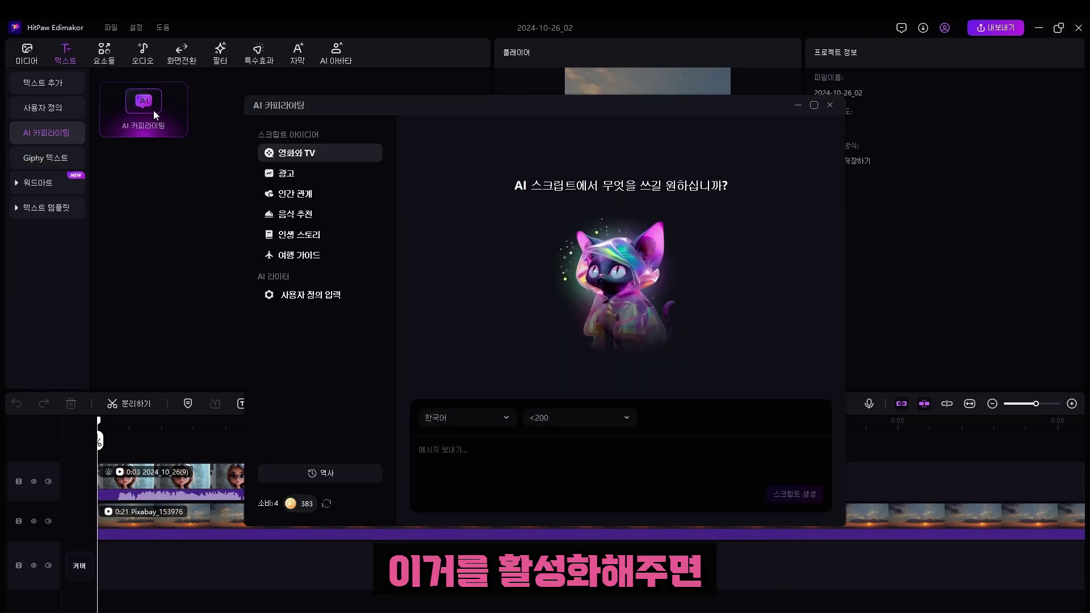
left_click_drag(395, 109, 353, 97)
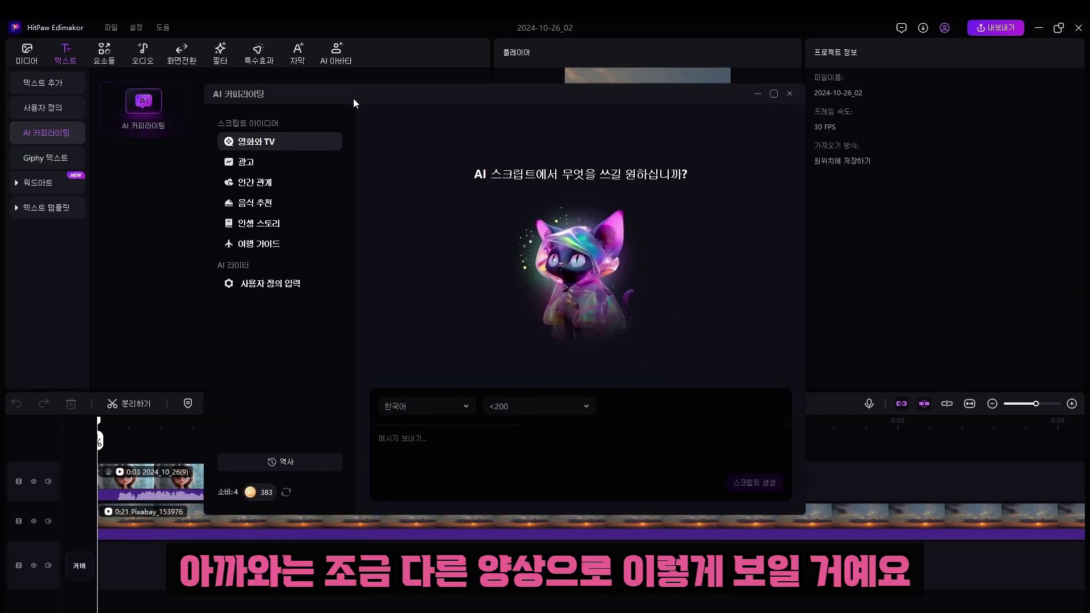
left_click(261, 163)
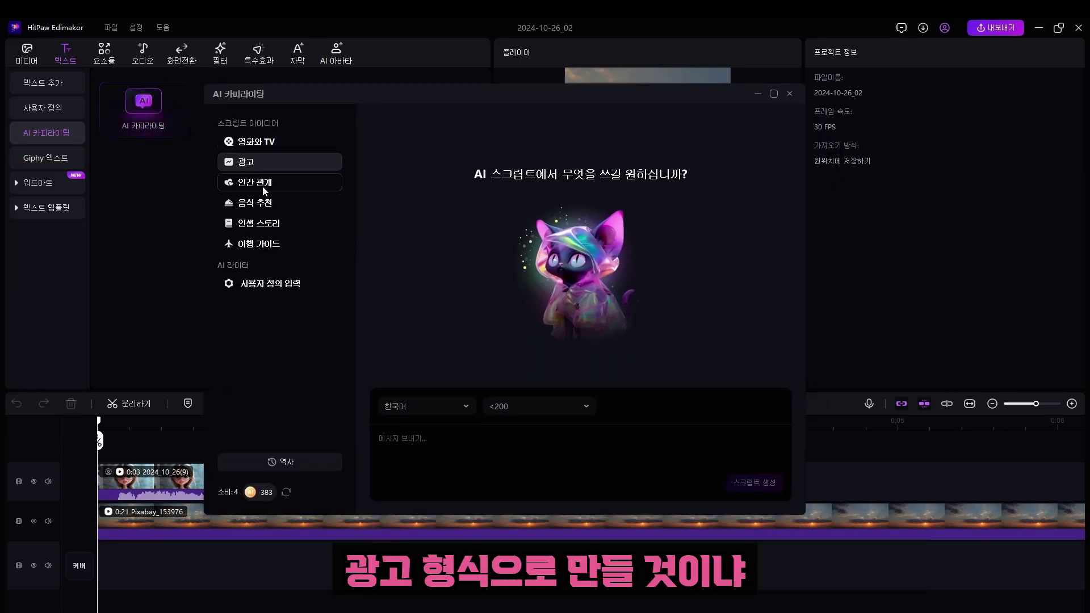
left_click(262, 204)
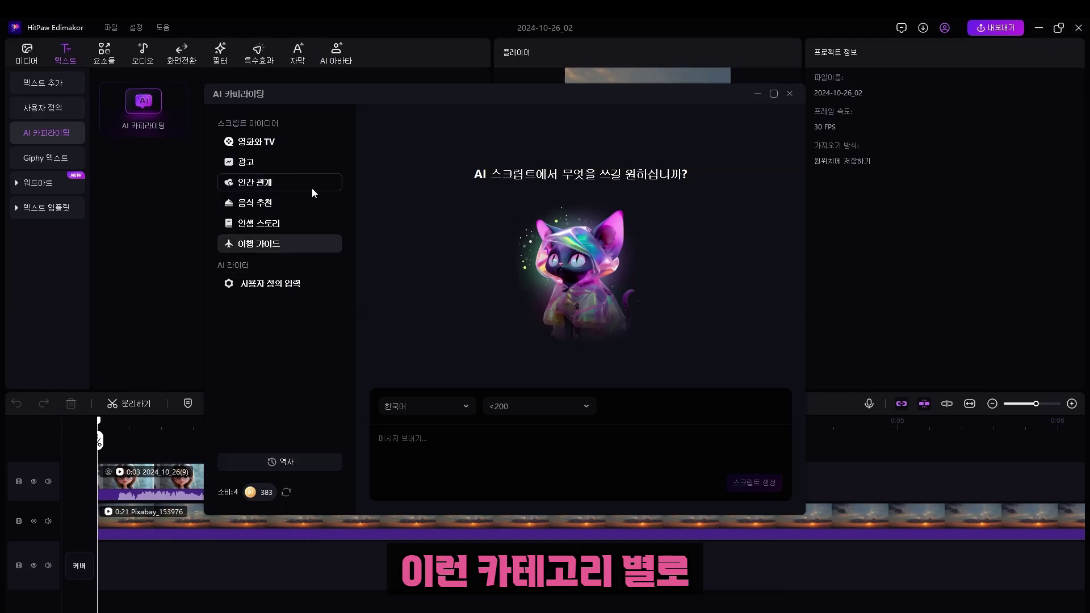
left_click(294, 244)
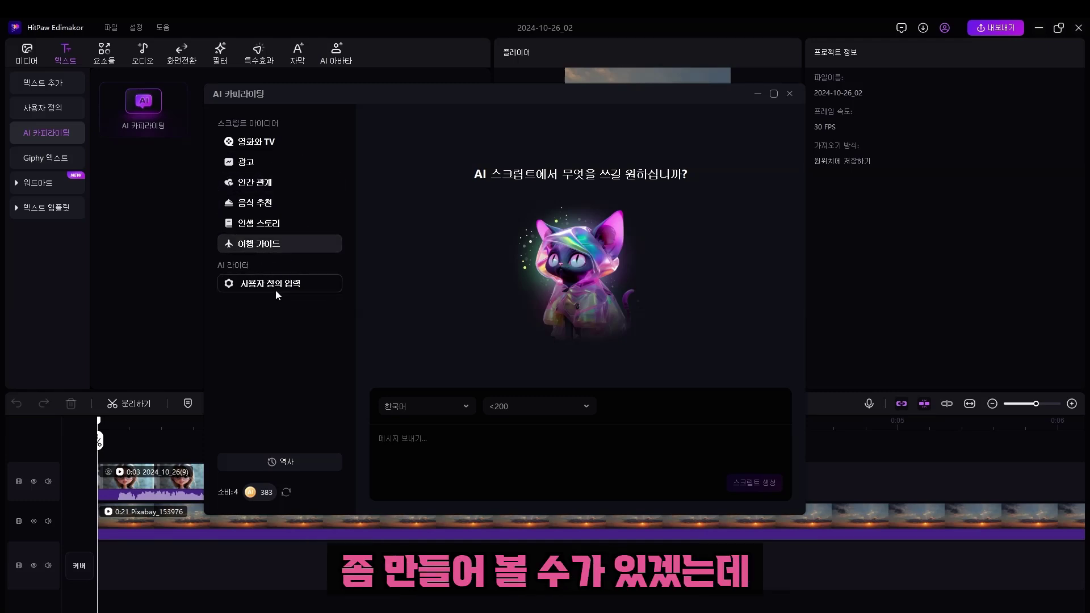
left_click(422, 439)
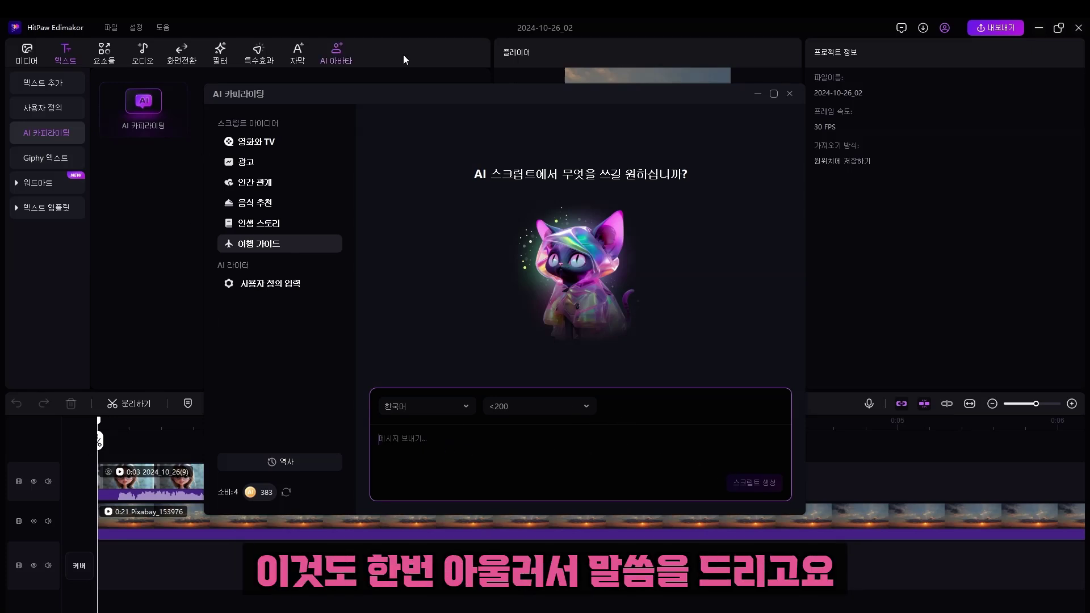
left_click(790, 94)
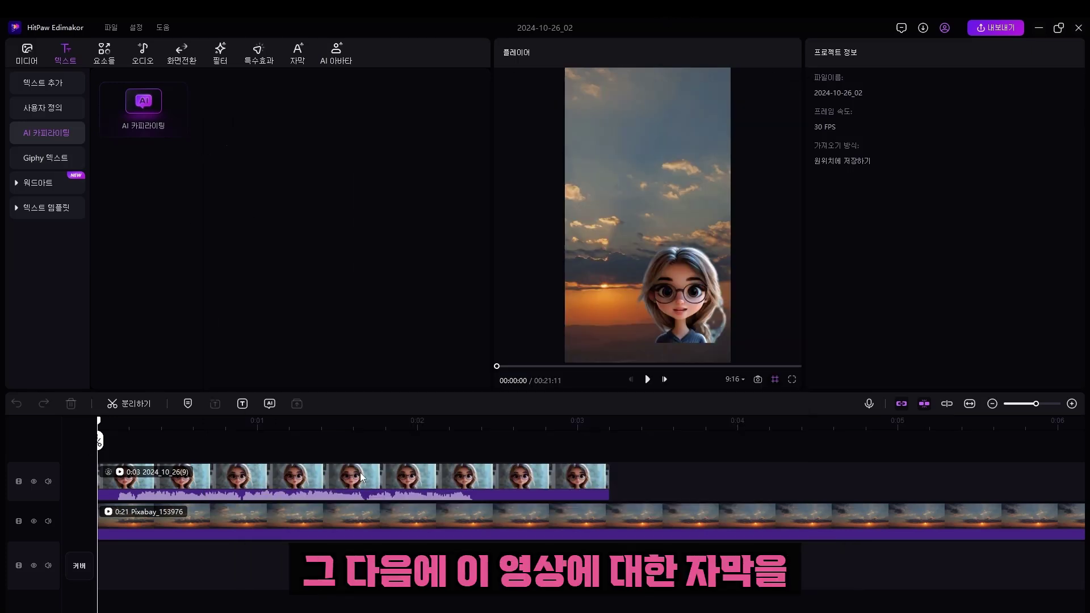
Generate automatic subtitles for the avatar clip, applying them to the selected clip only
left_click(309, 478)
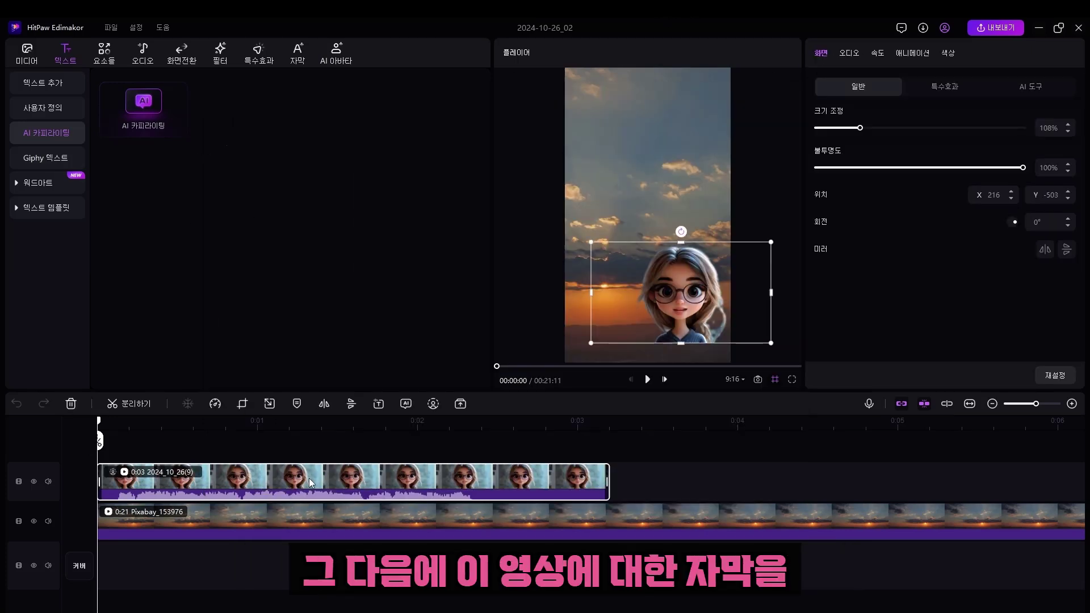
left_click(302, 59)
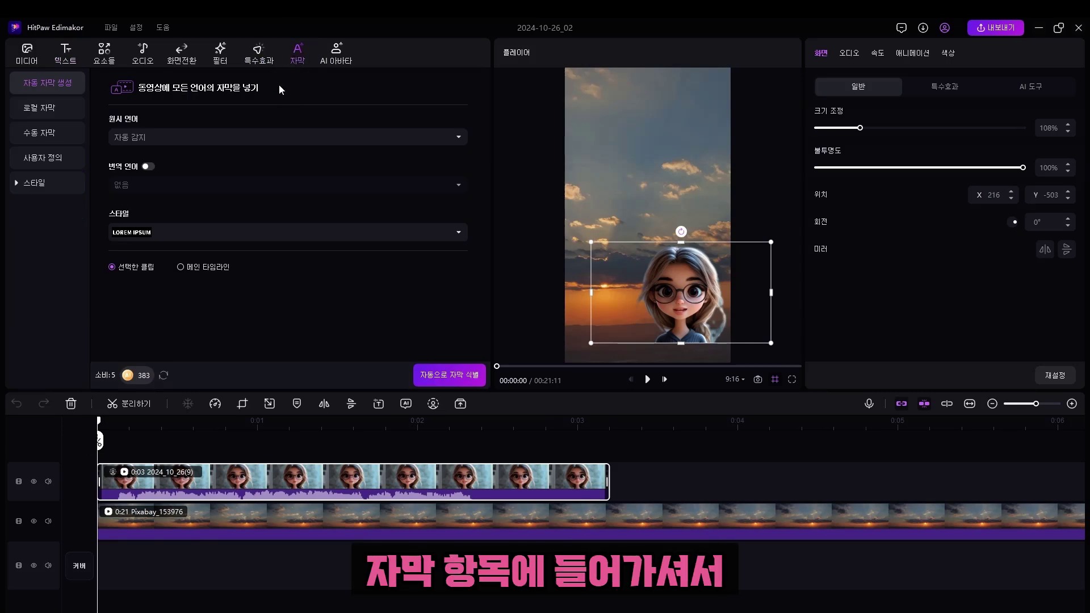
left_click(438, 378)
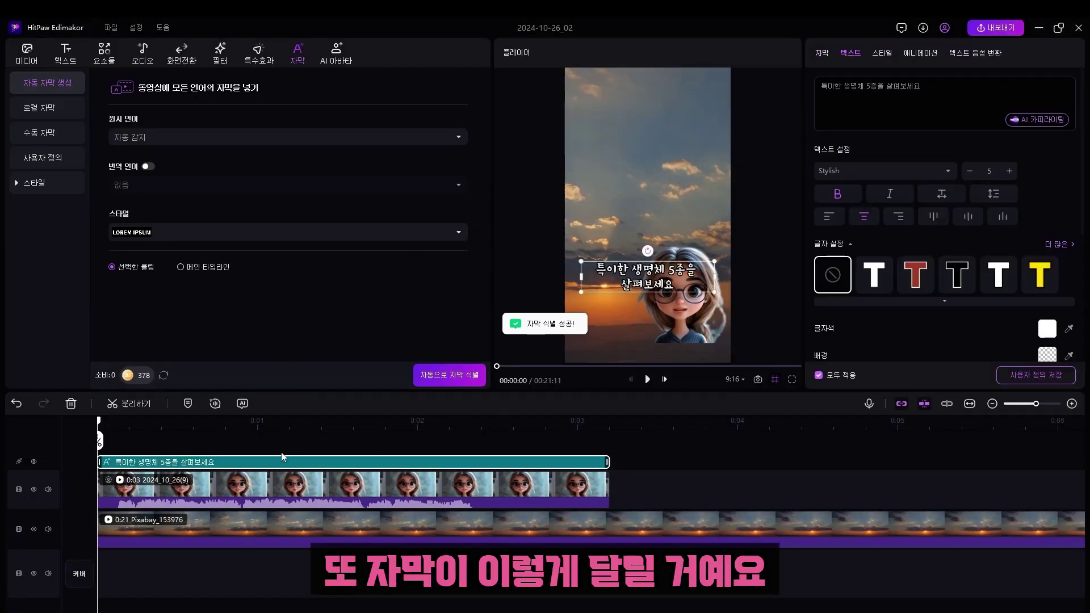
mouse_move(99, 426)
left_mouse_down()
mouse_move(370, 426)
mouse_move(98, 425)
left_mouse_up()
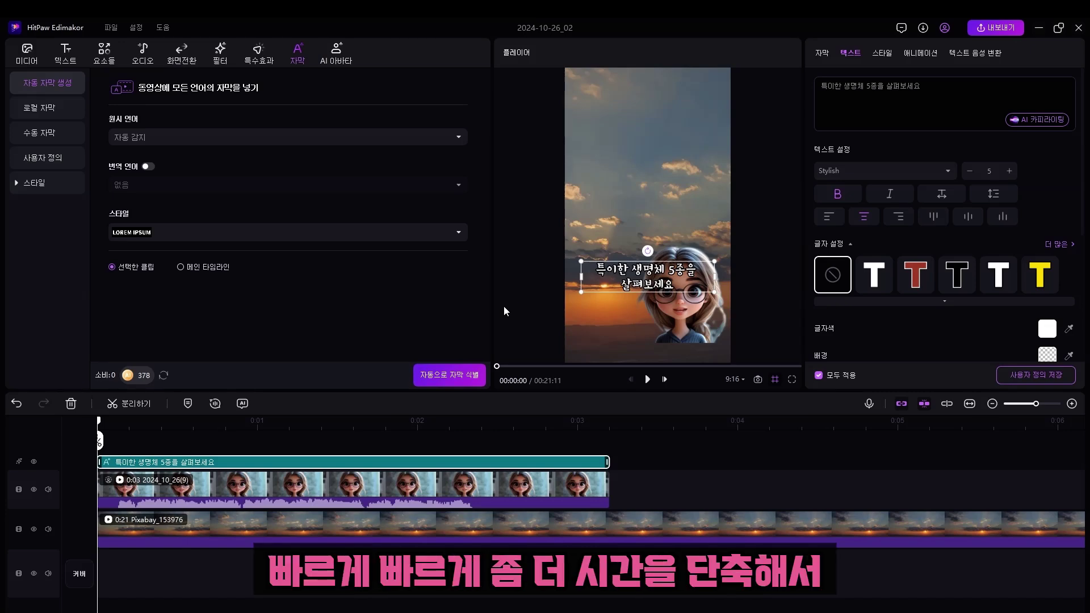
Look through the subtitle's text, caption list, style and animation settings
left_click(918, 103)
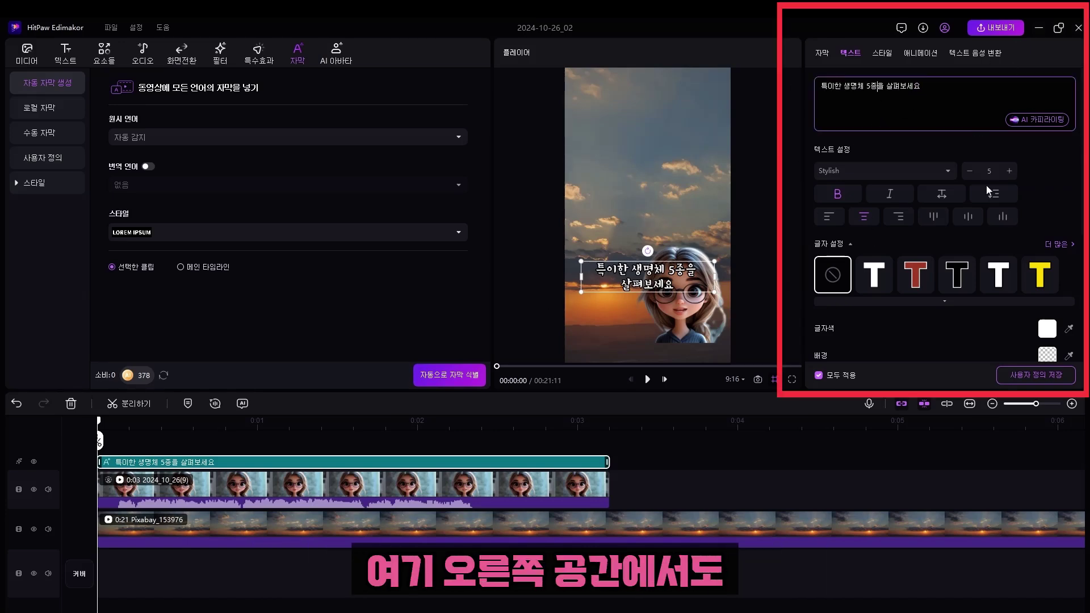
left_click(920, 52)
left_click(850, 53)
left_click(822, 52)
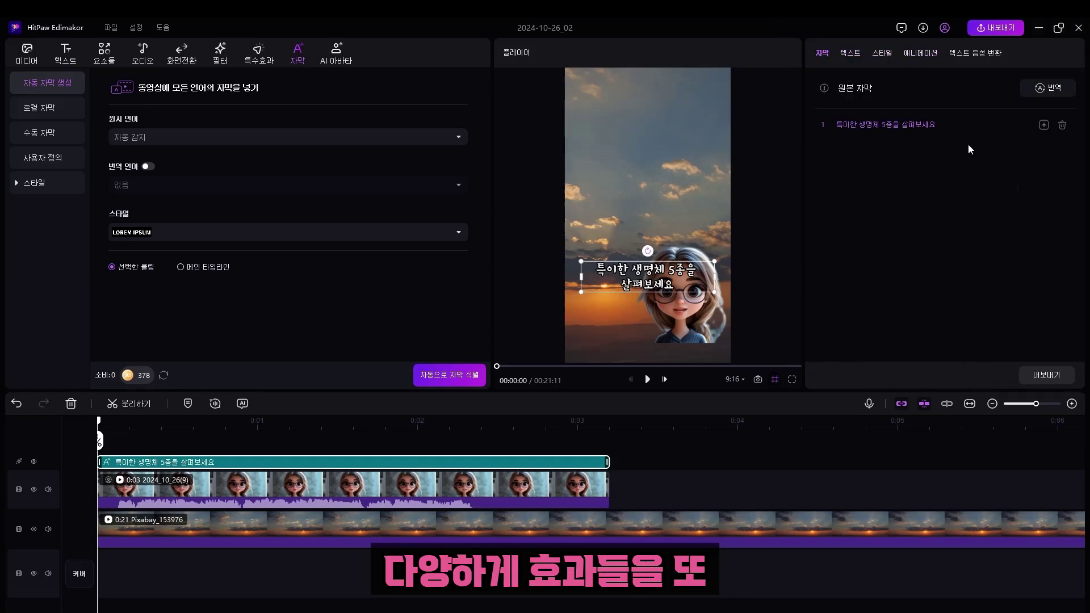
left_click(882, 53)
left_click(920, 52)
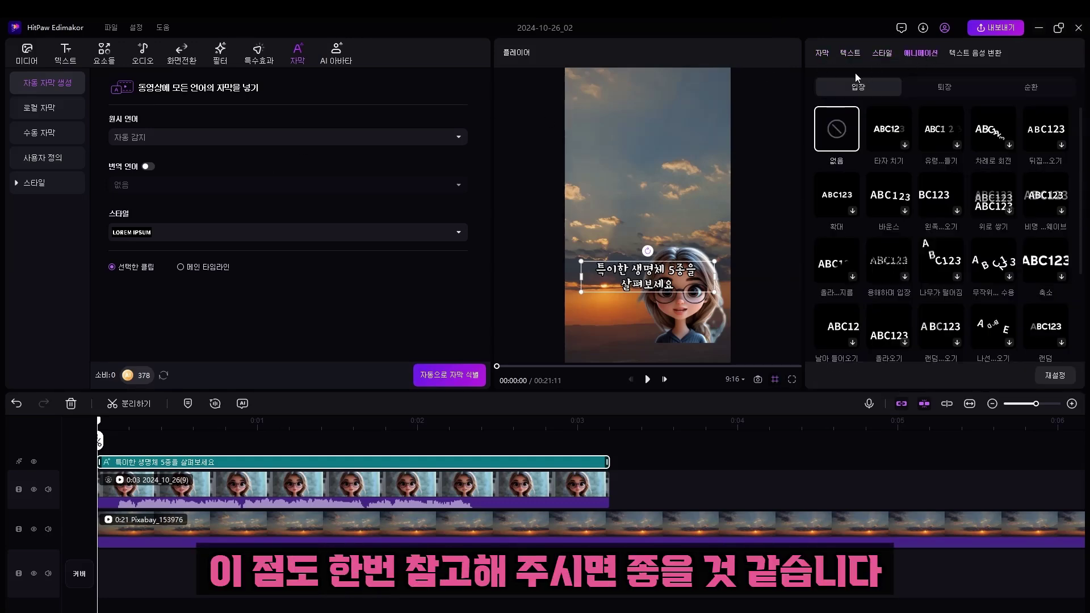
Browse the transition, music and element libraries available for decorating the video
left_click(225, 47)
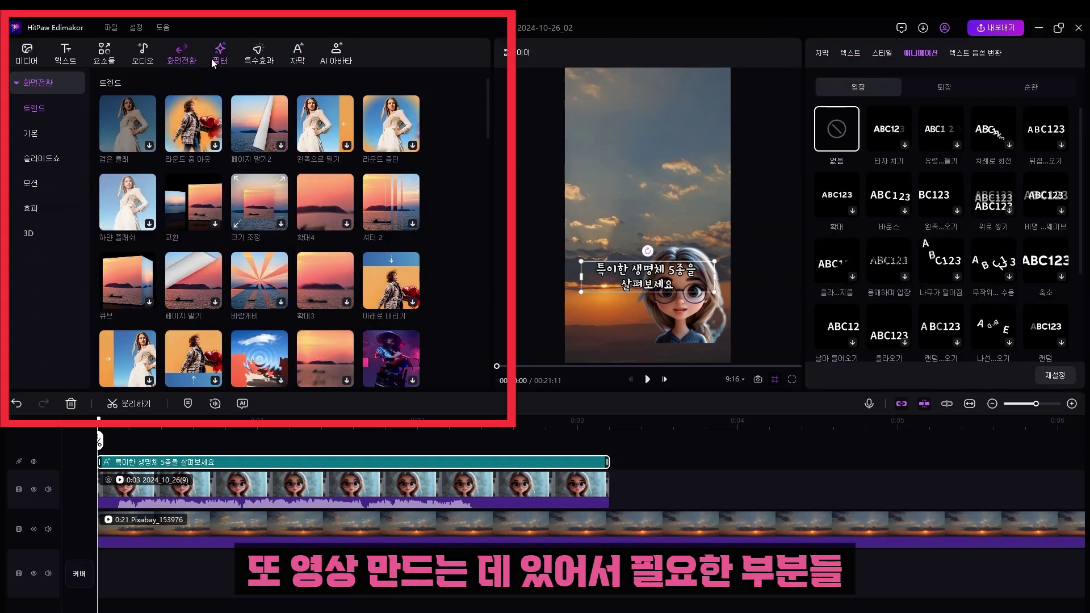
left_click(144, 57)
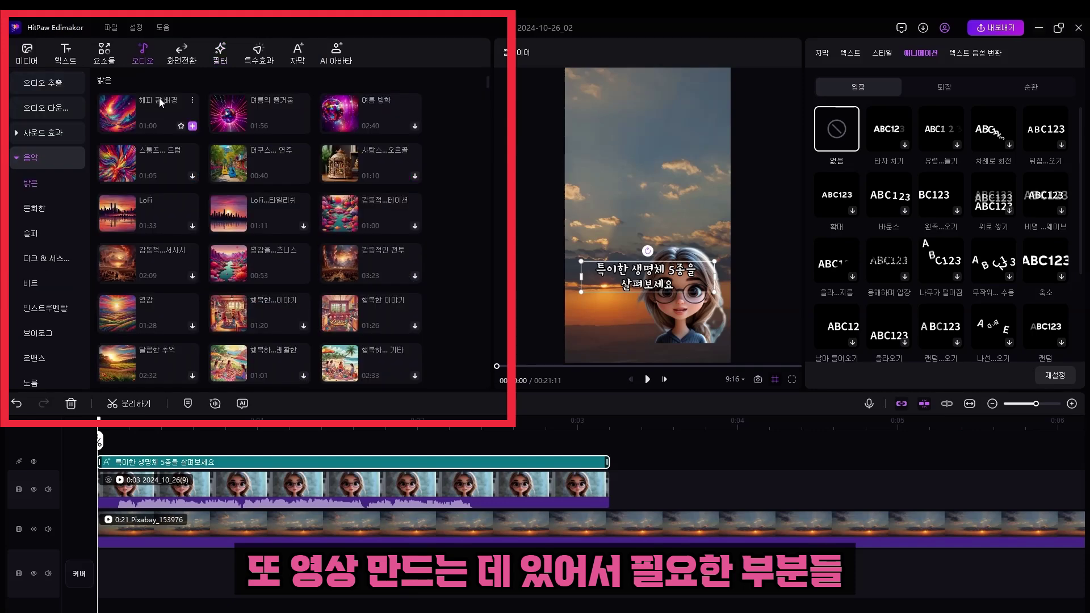
left_click(114, 59)
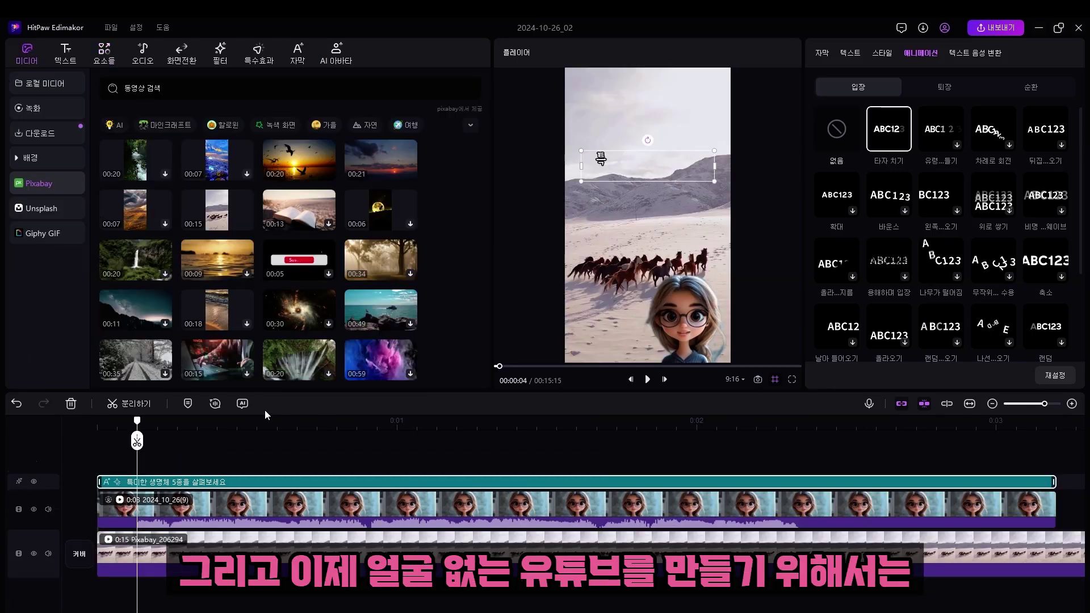
Preview the composition with the snowy horse background, and view the AI avatar's talking photo and video lip-sync (동영상 립싱크) options
left_click_drag(141, 420, 886, 420)
key("space")
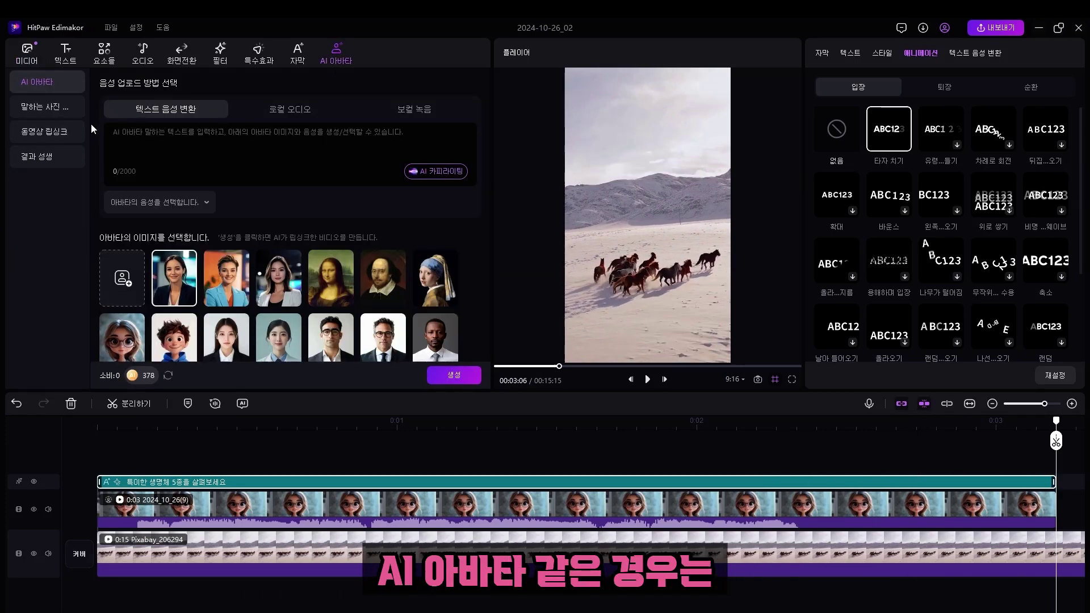
left_click(74, 114)
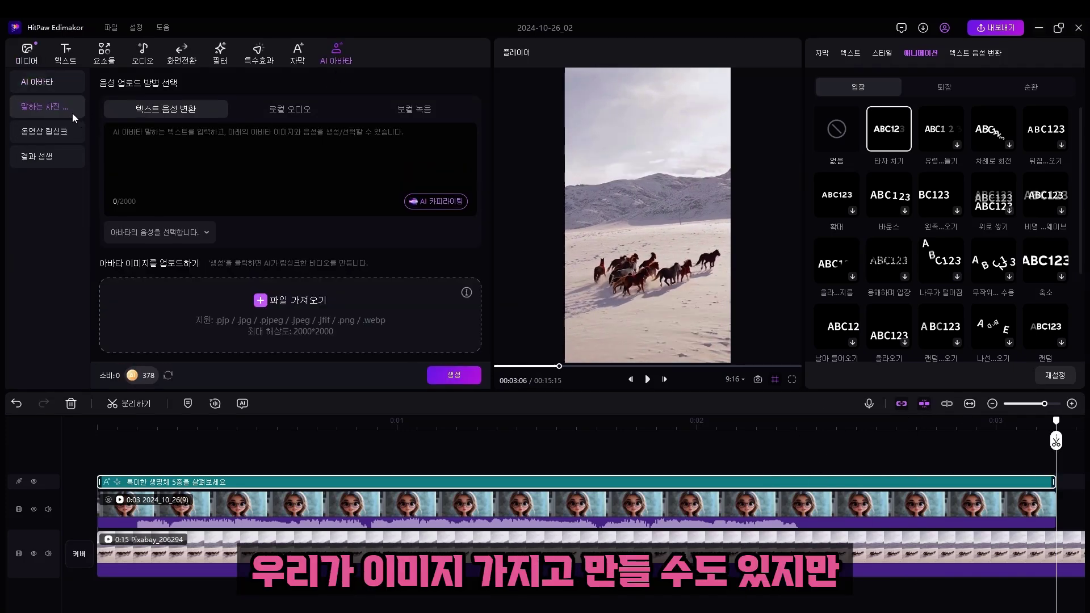
left_click(72, 131)
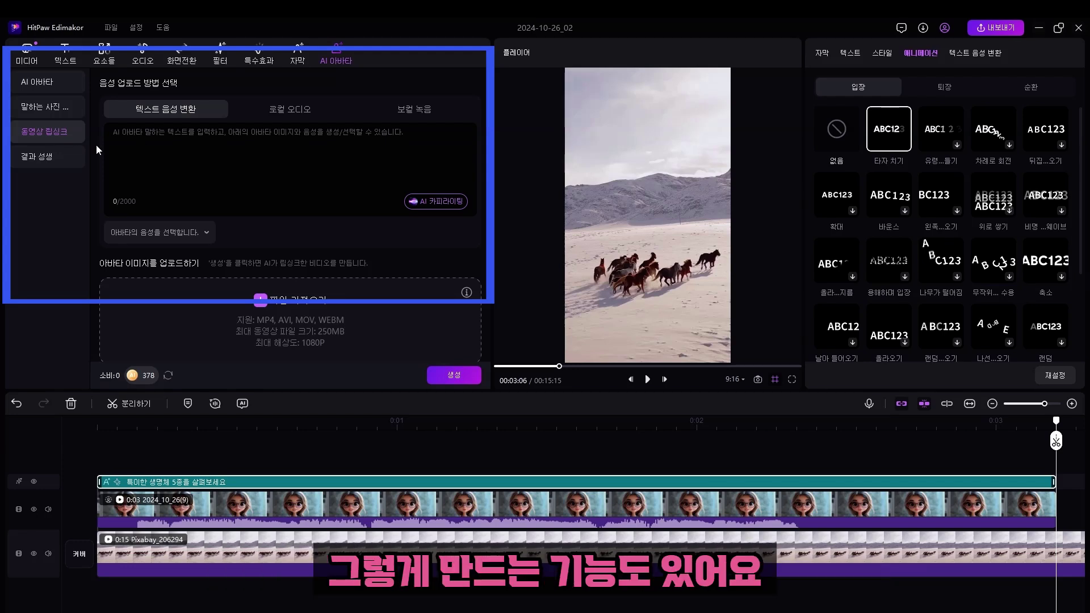
Open the generated avatar results and play and scrub through 2024_10_26(2) to check the woman's lip movement
left_click(51, 156)
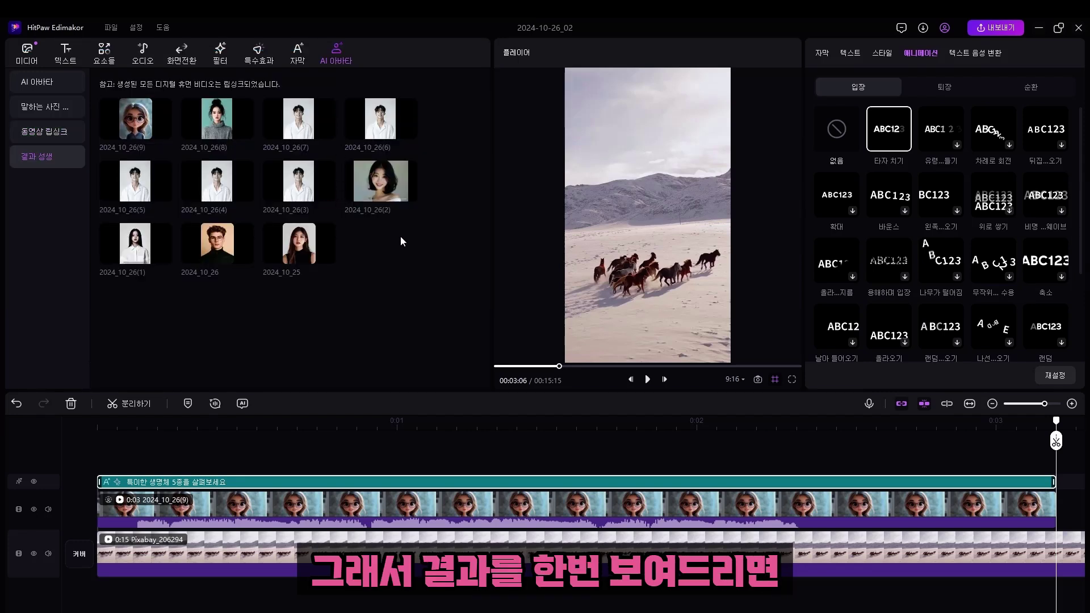
left_click(392, 195)
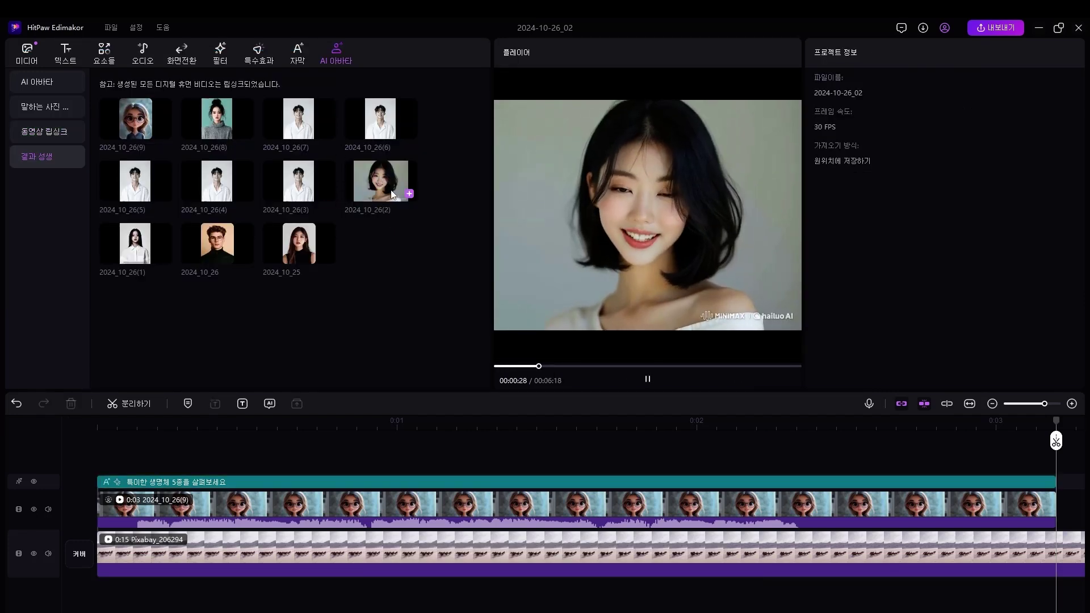
left_click(648, 380)
key("alt+Tab")
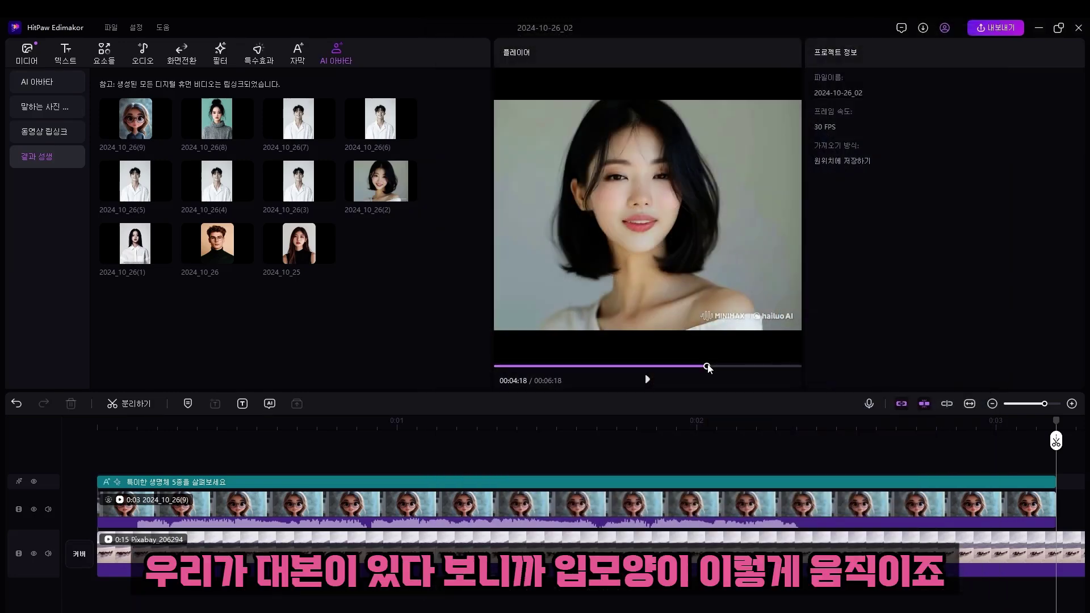
mouse_move(707, 367)
left_mouse_down()
mouse_move(579, 368)
mouse_move(725, 368)
mouse_move(554, 369)
mouse_move(766, 370)
mouse_move(726, 367)
mouse_move(751, 368)
left_mouse_up()
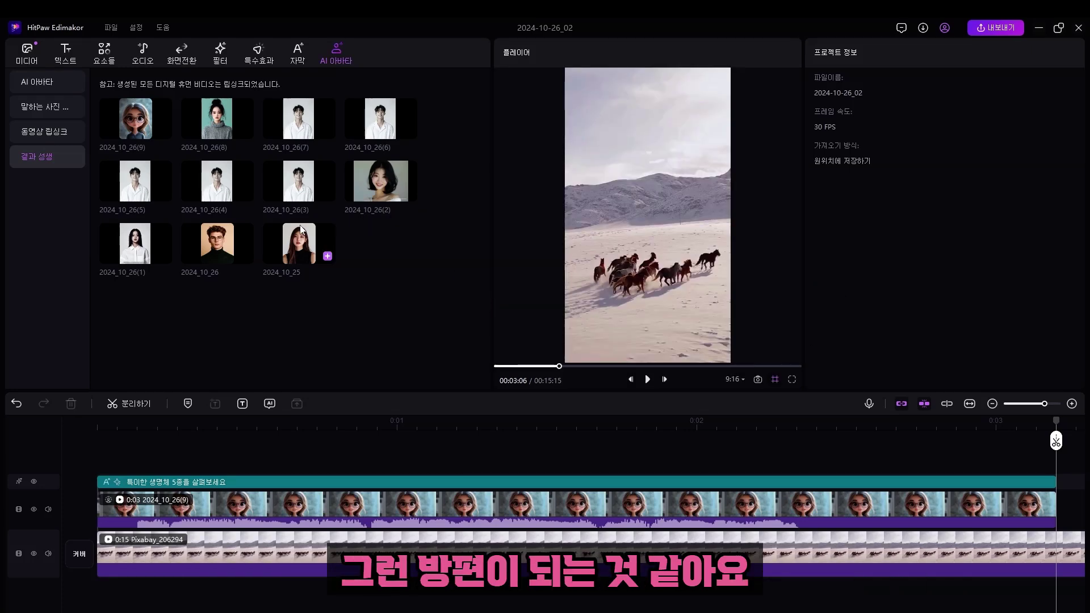
Compare the video lip-sync and talking photo upload options once more, and scrub back along the timeline
left_click(52, 131)
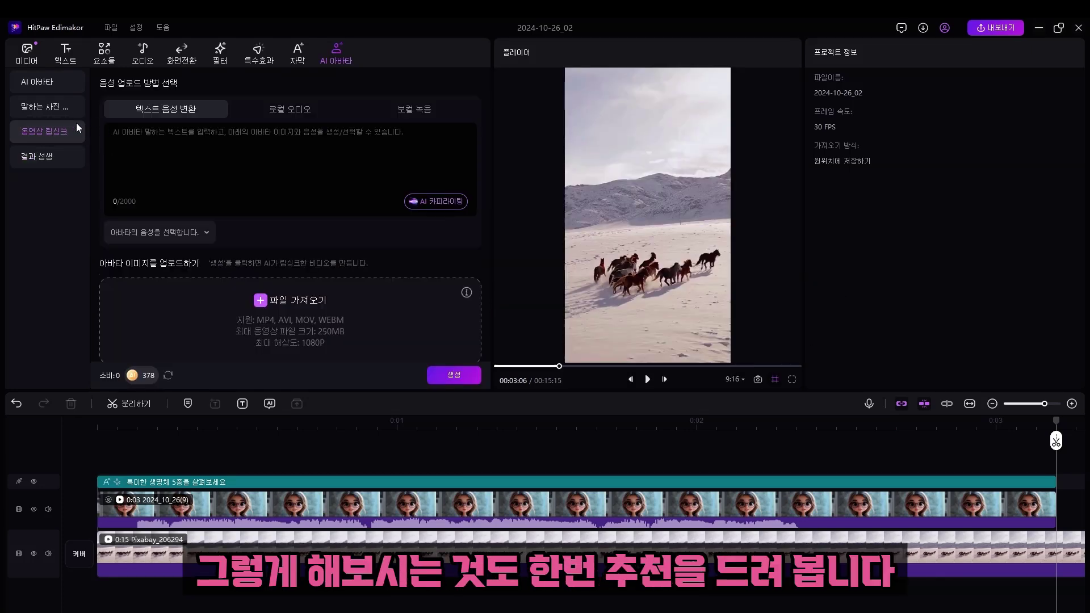
left_click(52, 108)
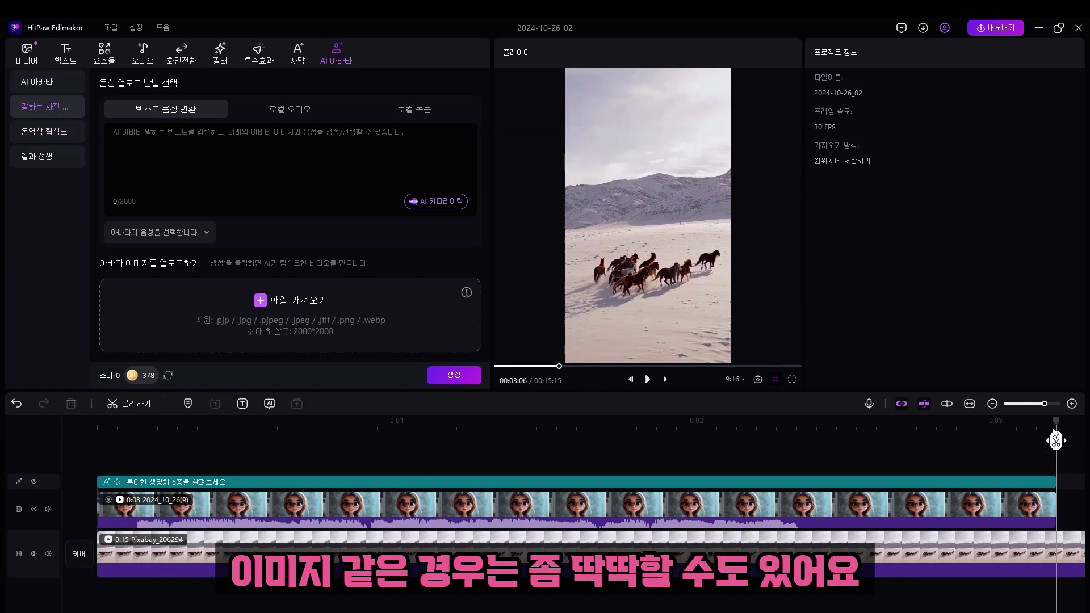
left_click_drag(1056, 441, 764, 440)
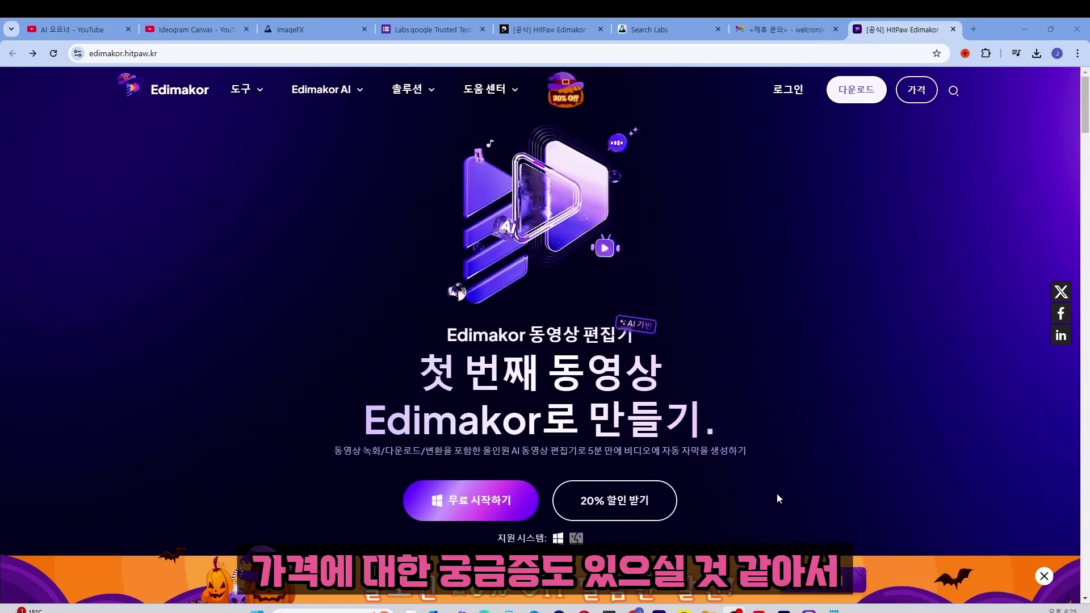
Open the 20% discount plan and pricing page on the Edimakor website
left_click(658, 497)
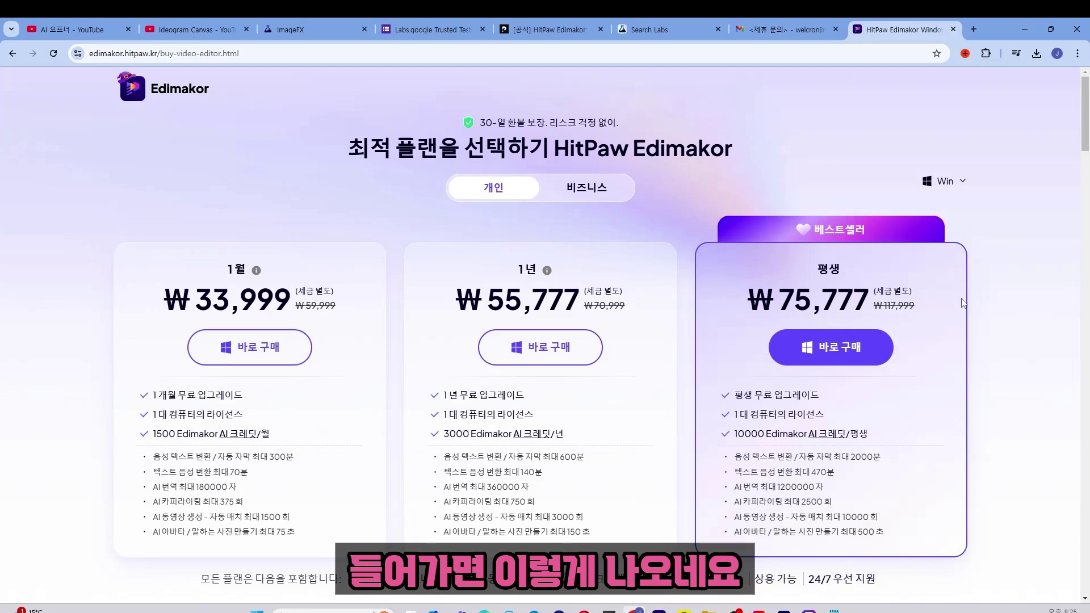